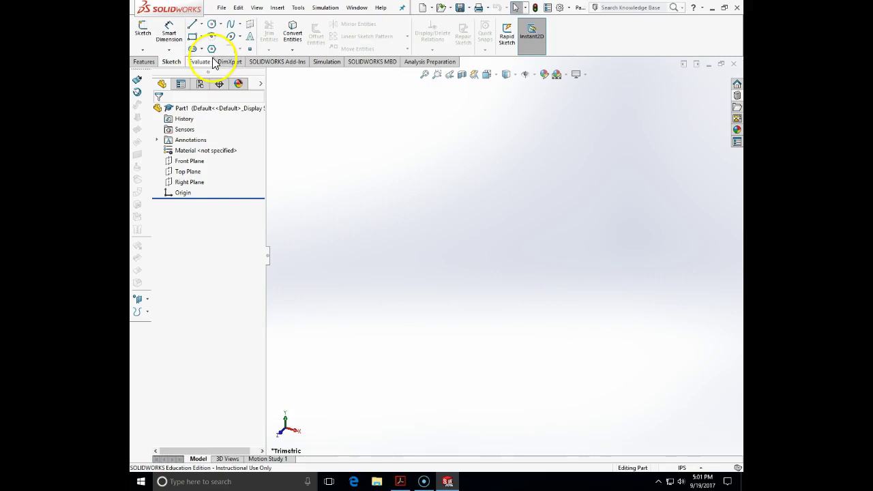
Cancel the unplaced sketch, dismiss the profile storage warning, and show the Features commands
click(142, 28)
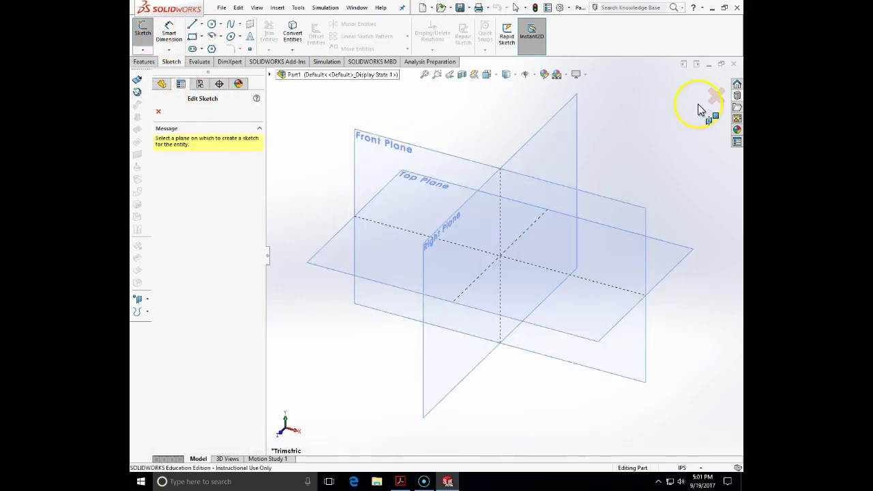
click(715, 95)
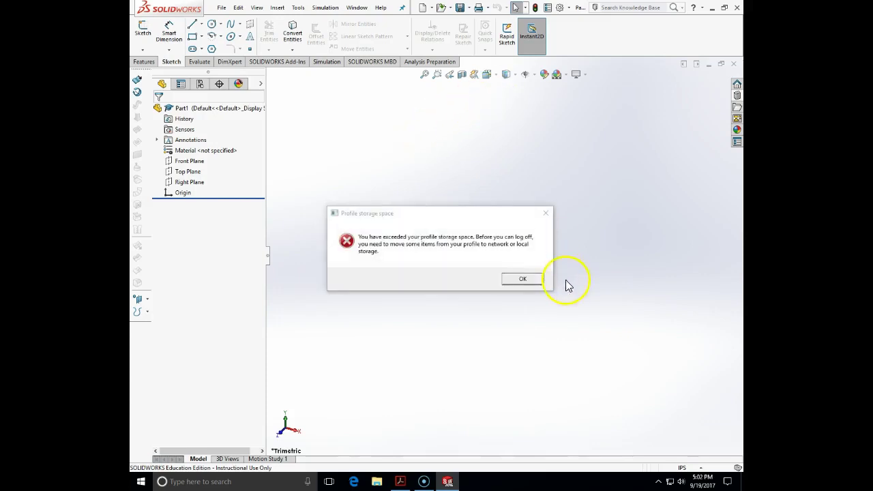
click(538, 279)
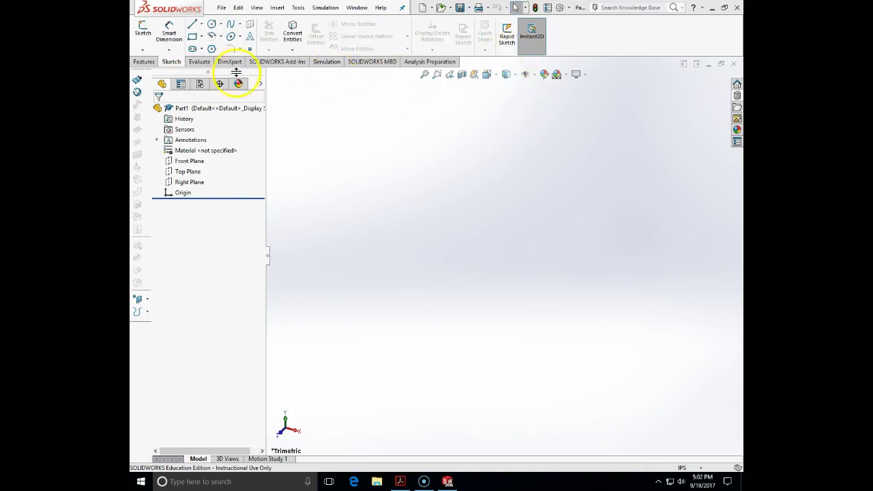
click(144, 62)
Create reference plane Plane1 parallel to the Front Plane at a 6.00in offset
click(517, 50)
click(522, 63)
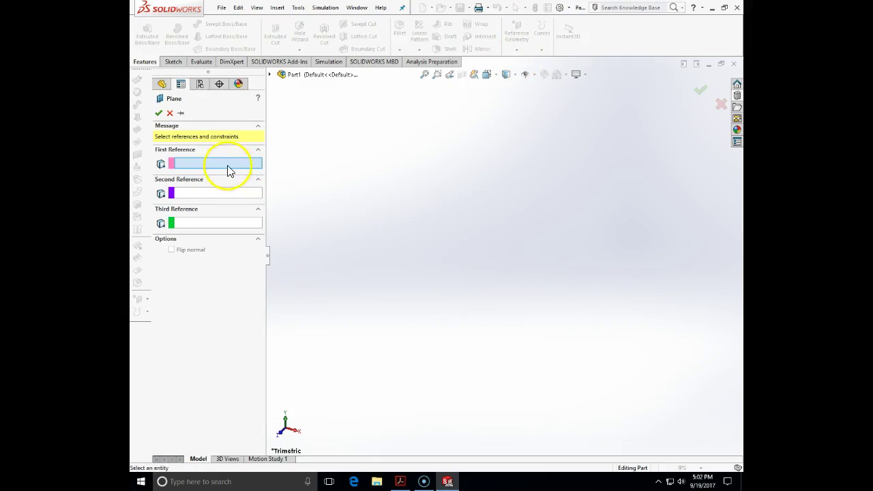
click(270, 74)
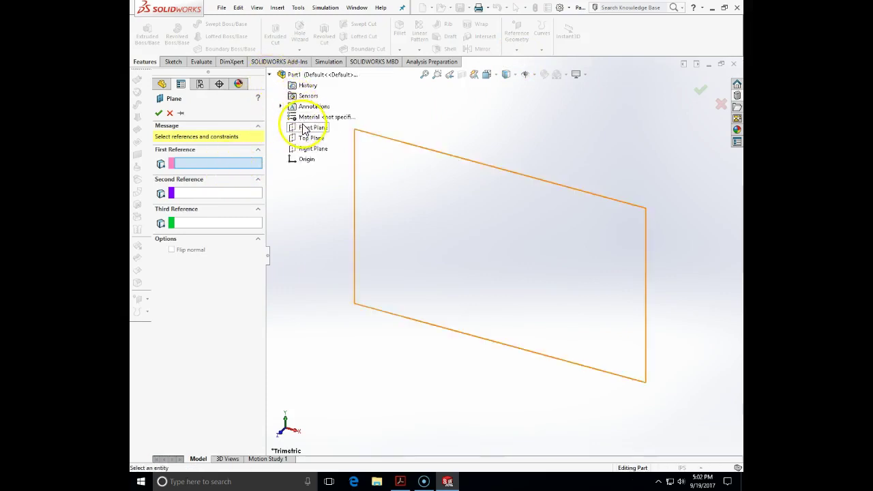
click(312, 128)
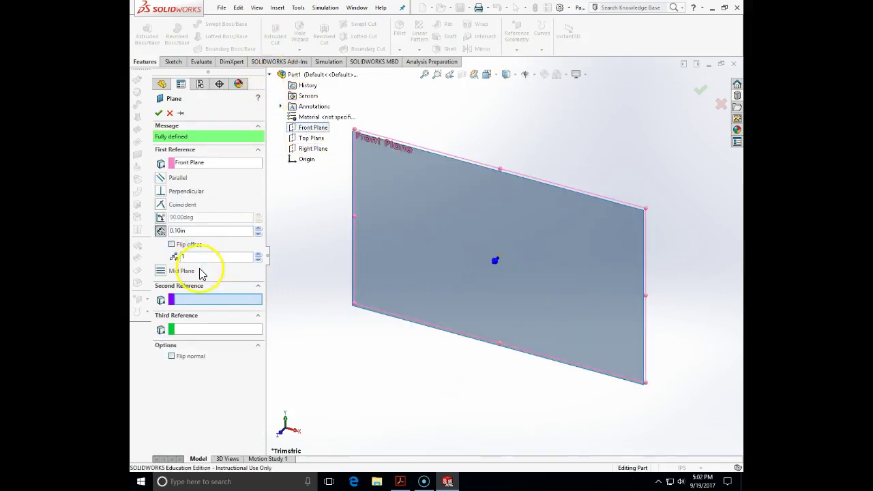
drag(195, 230, 159, 220)
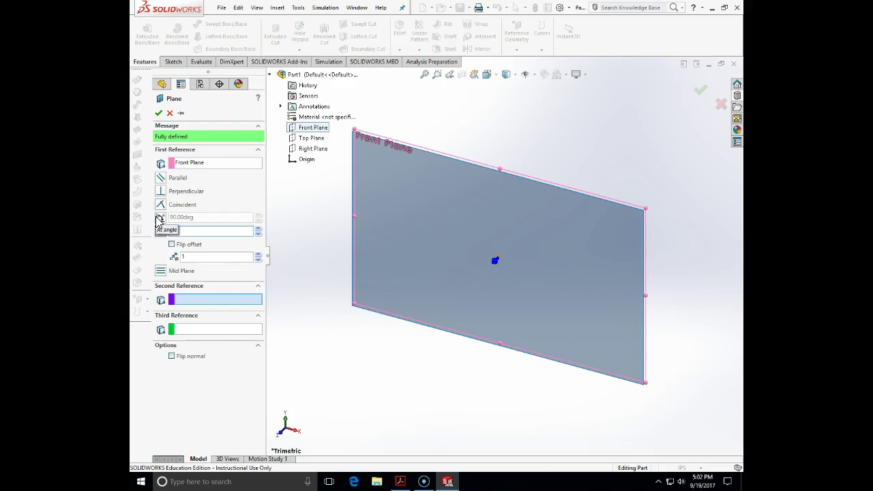
text(6)
key(Return)
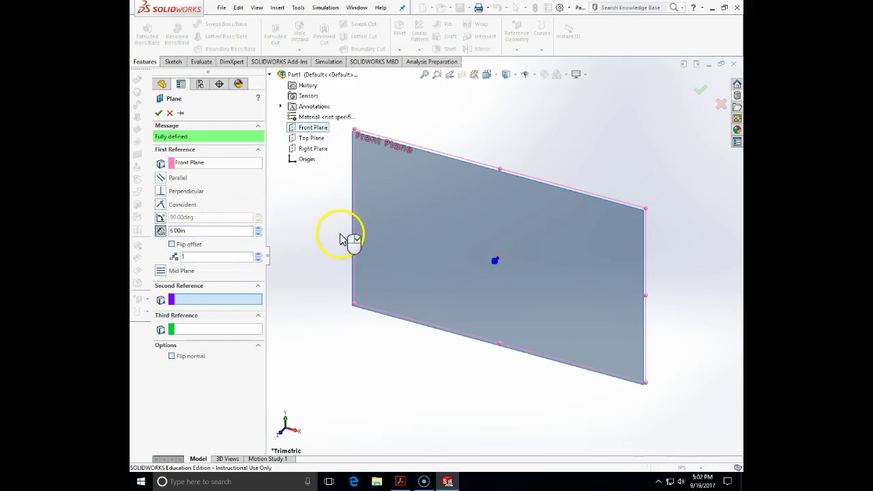
click(158, 113)
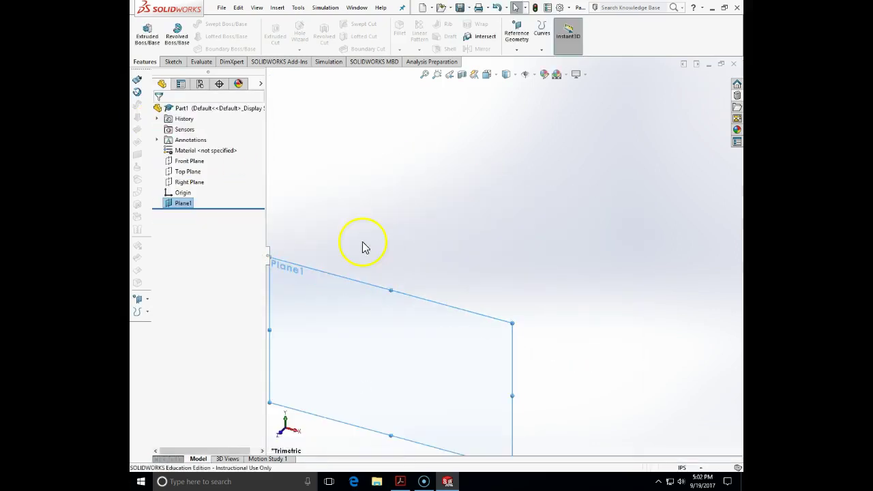
Create Plane2 offset 8.00in from Plane1
scroll(444, 281, up, 3)
click(442, 286)
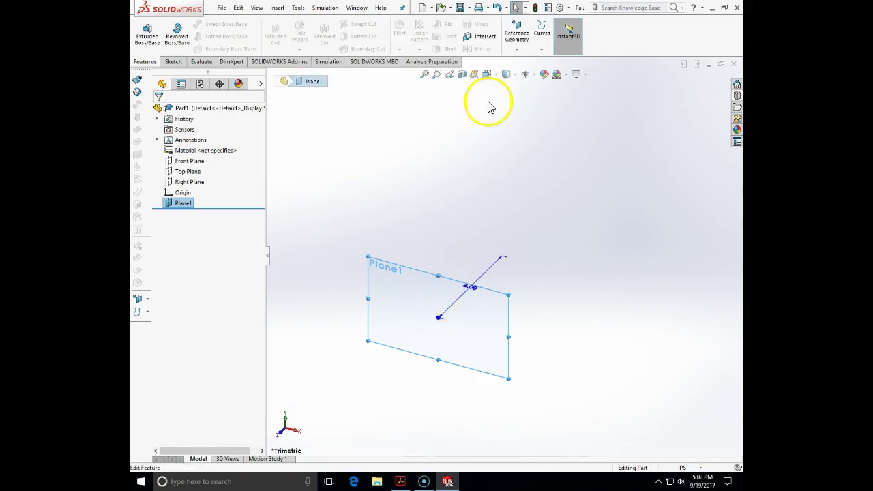
click(519, 54)
click(526, 59)
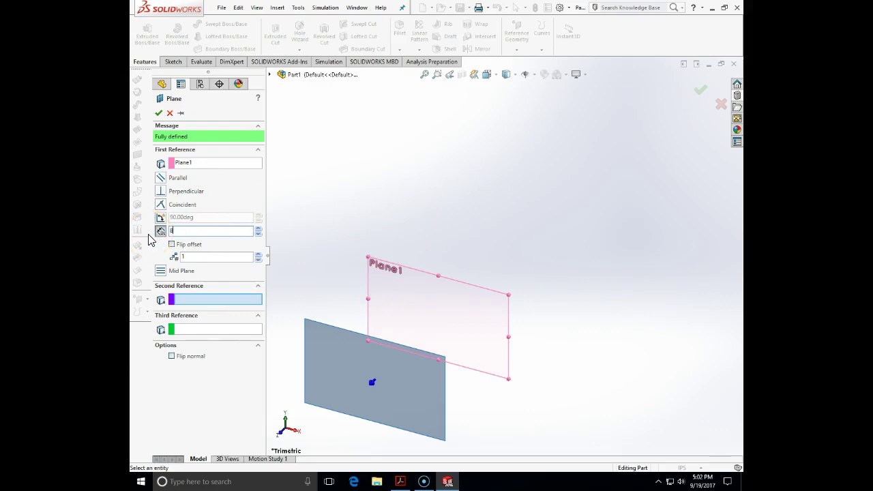
key(Return)
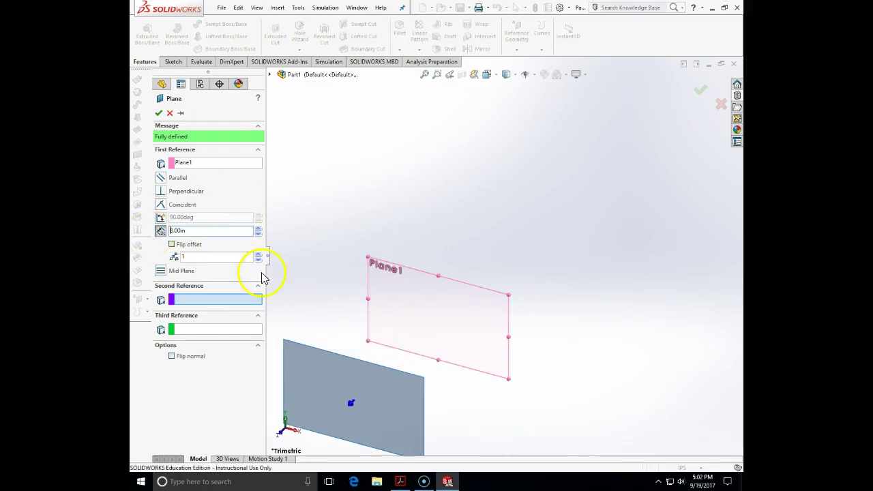
click(158, 113)
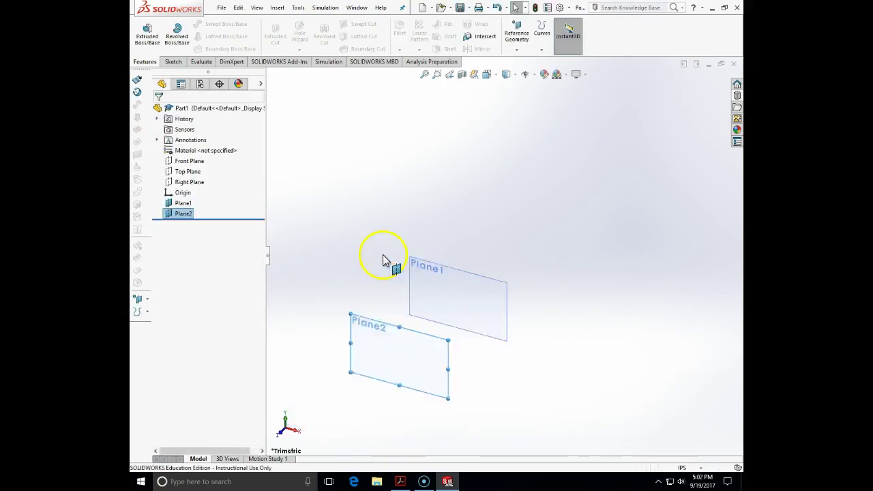
Create Plane3 offset 1.00in from Plane2
scroll(444, 307, up, 3)
click(432, 298)
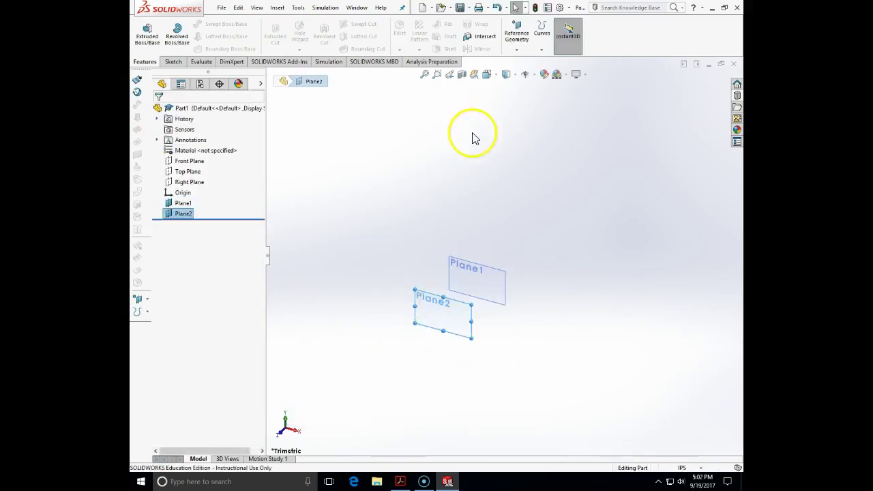
click(516, 50)
click(520, 62)
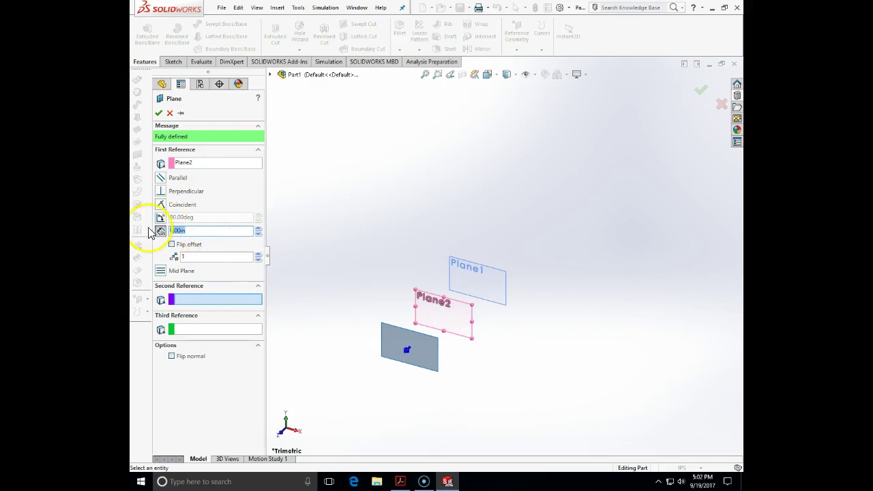
text(1)
key(Return)
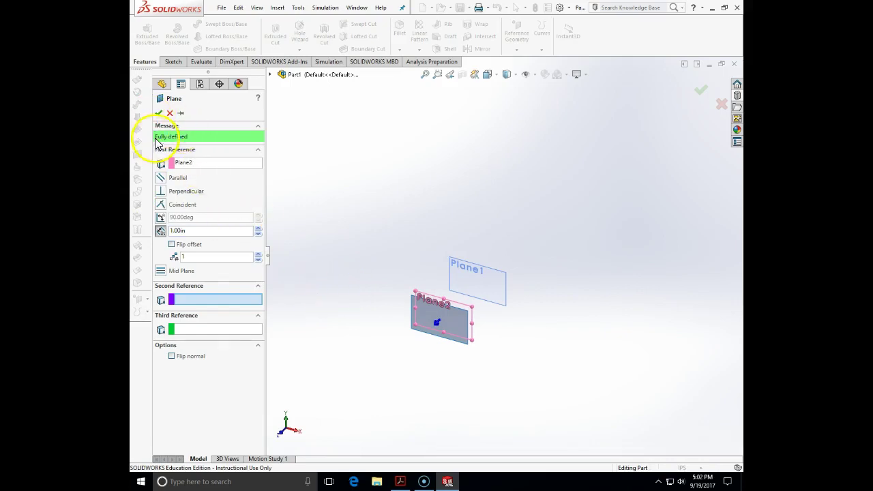
click(158, 113)
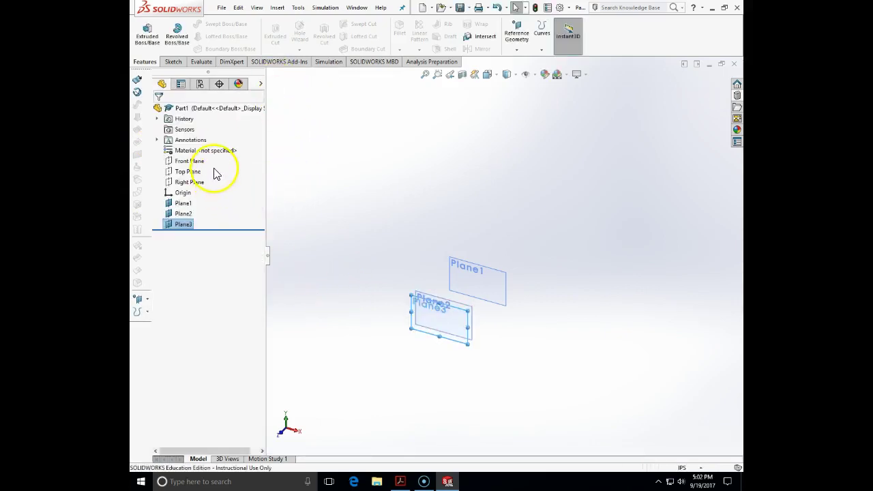
Show the Front Plane and orbit the view to see all the planes
right_click(192, 163)
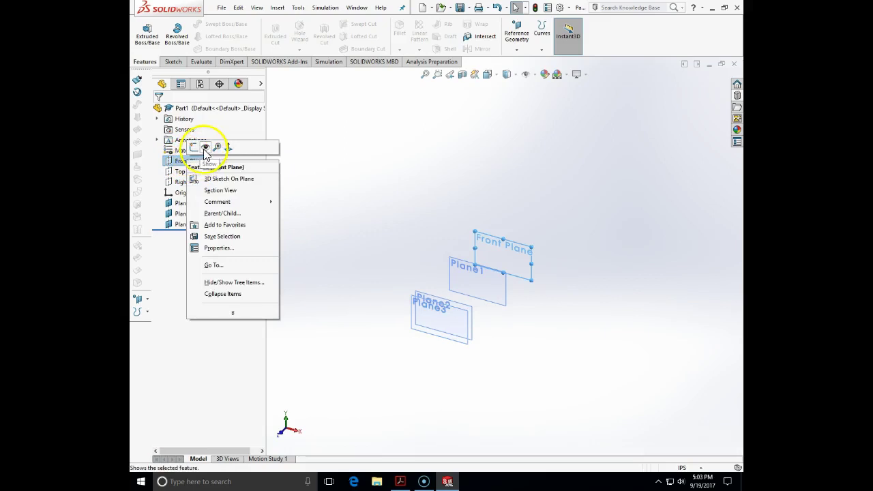
click(388, 182)
mouse_move(516, 204)
middle_down()
mouse_move(459, 215)
mouse_move(471, 244)
mouse_move(499, 240)
mouse_move(480, 291)
mouse_move(487, 275)
mouse_move(446, 211)
mouse_move(462, 230)
mouse_move(506, 215)
mouse_move(552, 225)
mouse_move(547, 286)
mouse_move(538, 296)
mouse_move(537, 268)
middle_up()
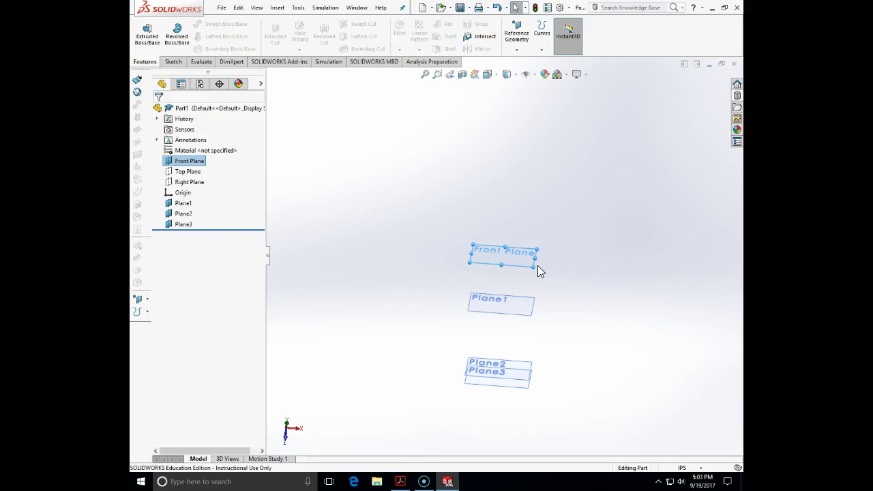
Discard an empty first sketch and start Sketch2 on the Front Plane
click(174, 62)
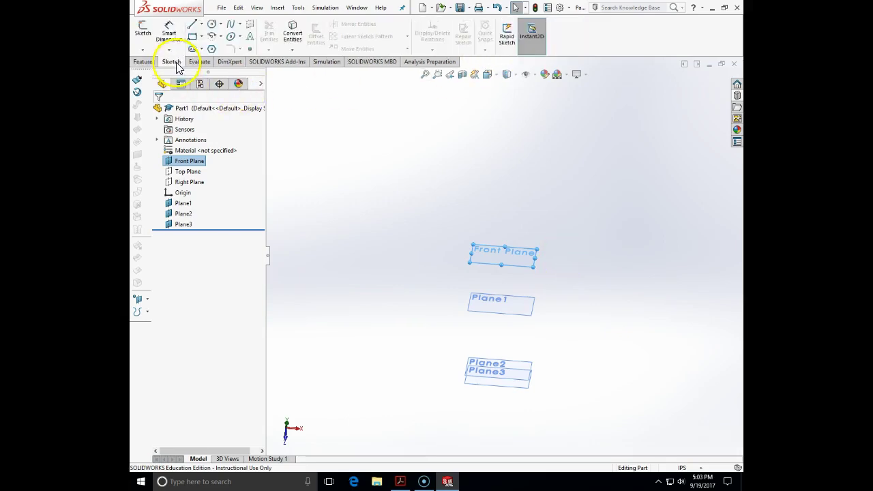
click(143, 30)
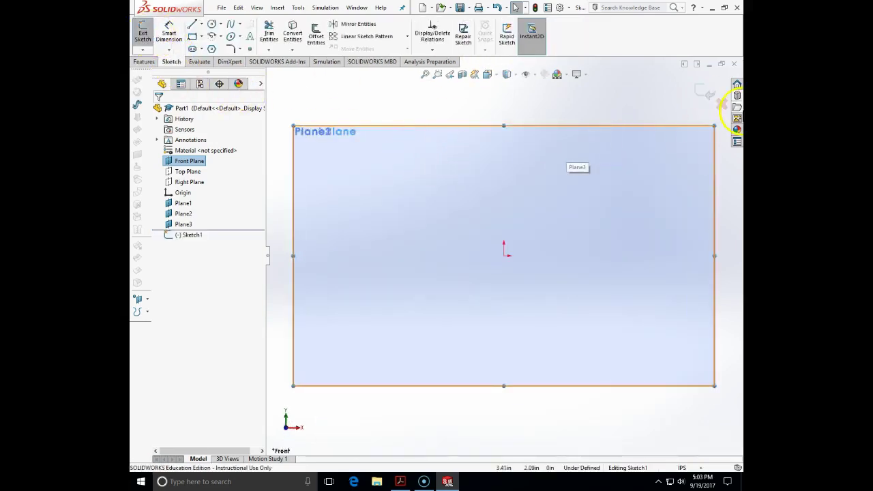
click(721, 102)
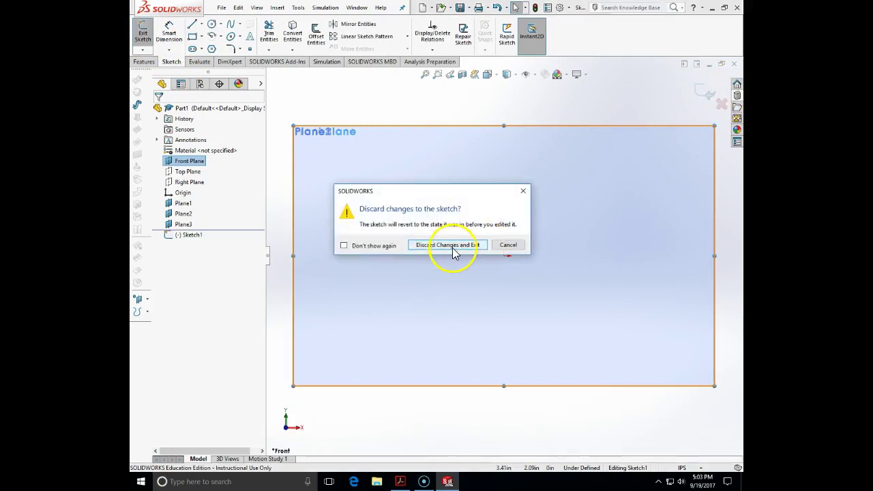
click(452, 246)
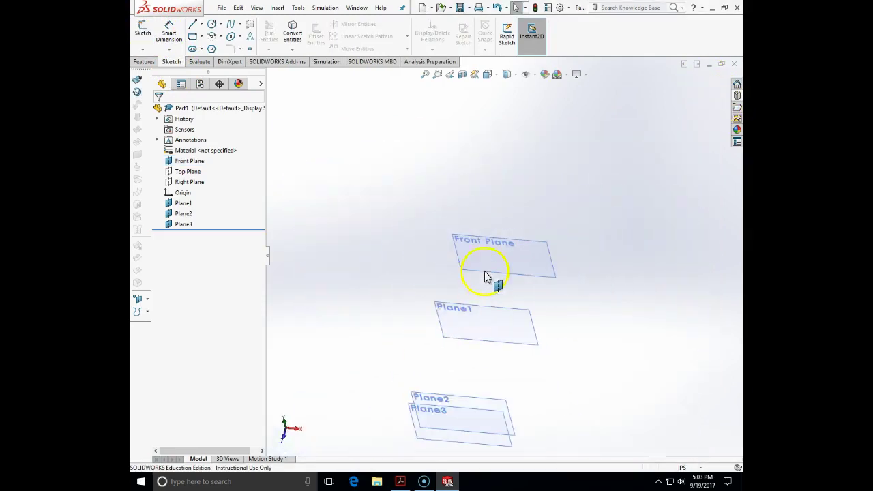
click(488, 256)
click(143, 31)
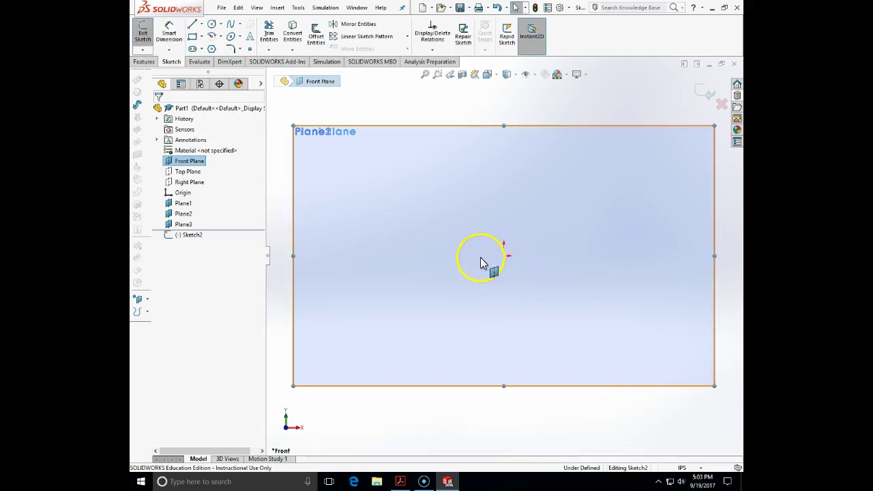
Draw a horizontal line running left from the sketch origin
click(192, 24)
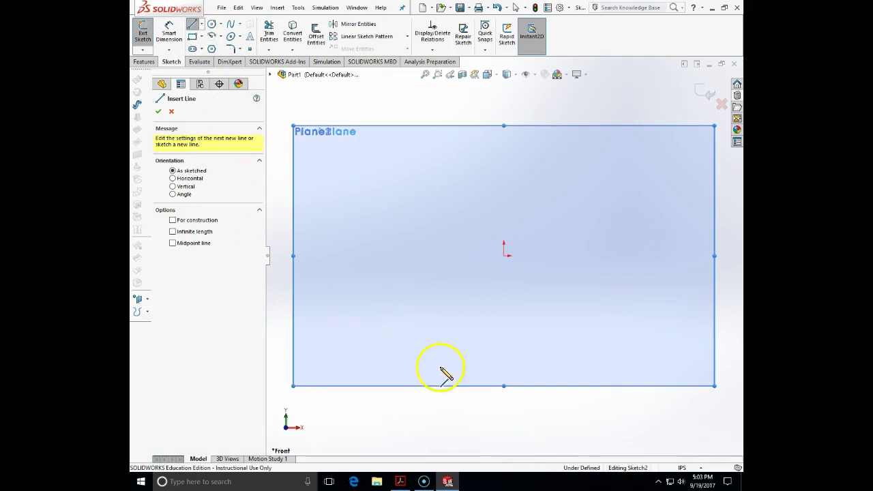
click(504, 257)
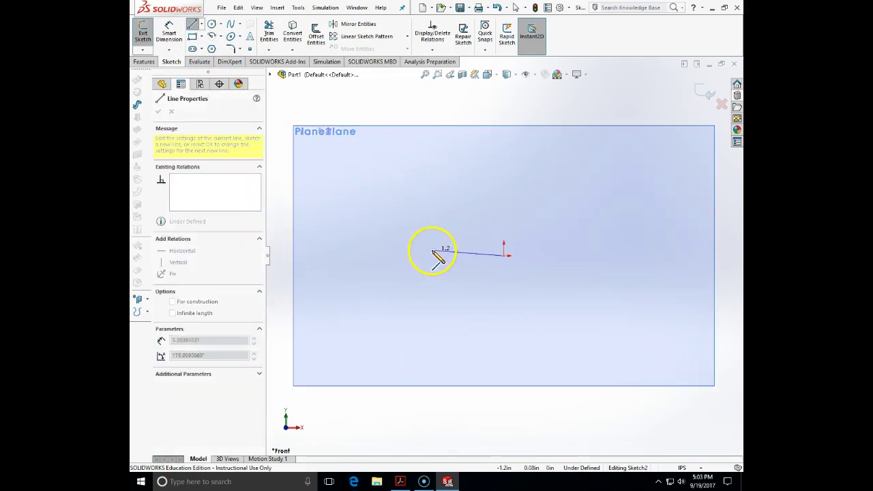
click(432, 257)
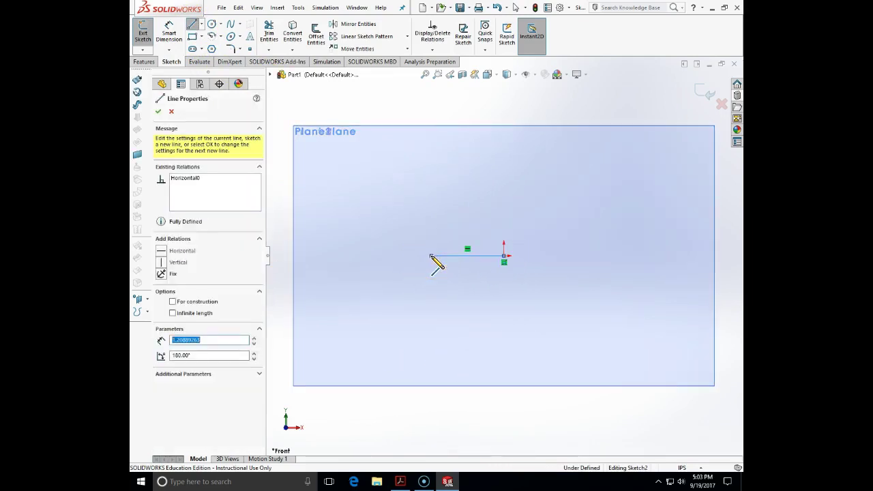
key(Escape)
click(405, 232)
Dimension the top horizontal line to 2.50 in
click(176, 23)
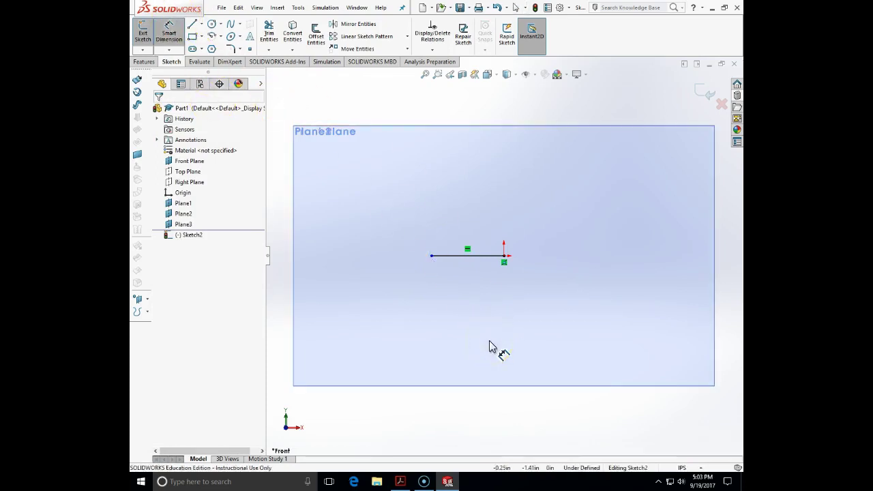
click(471, 256)
click(475, 219)
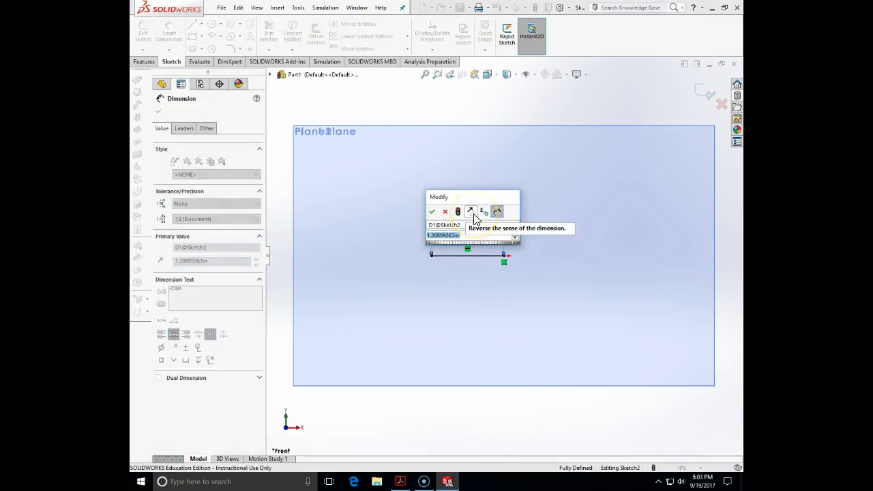
text(2.5)
key(Return)
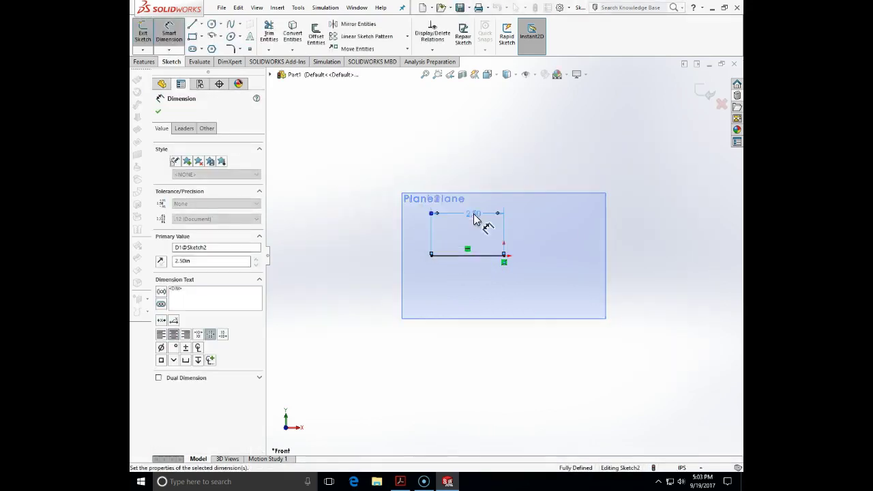
click(157, 113)
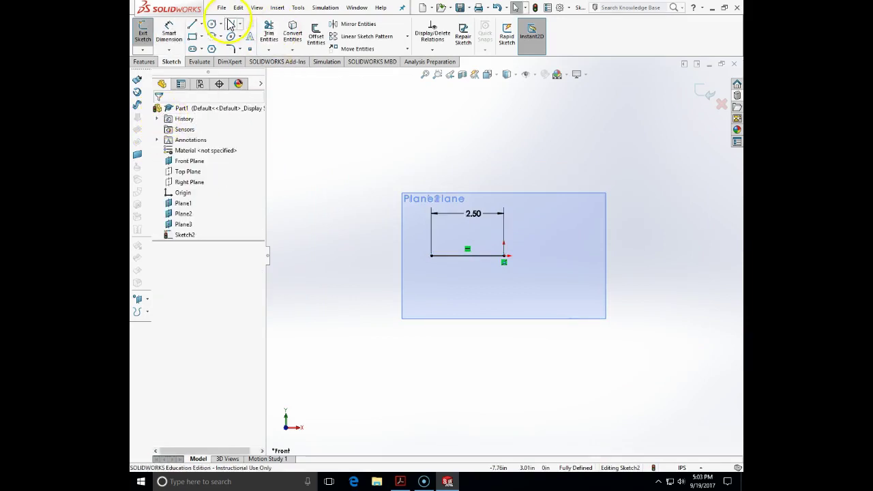
Draw a vertical line down from the origin and dimension it to 2.00 in
click(194, 27)
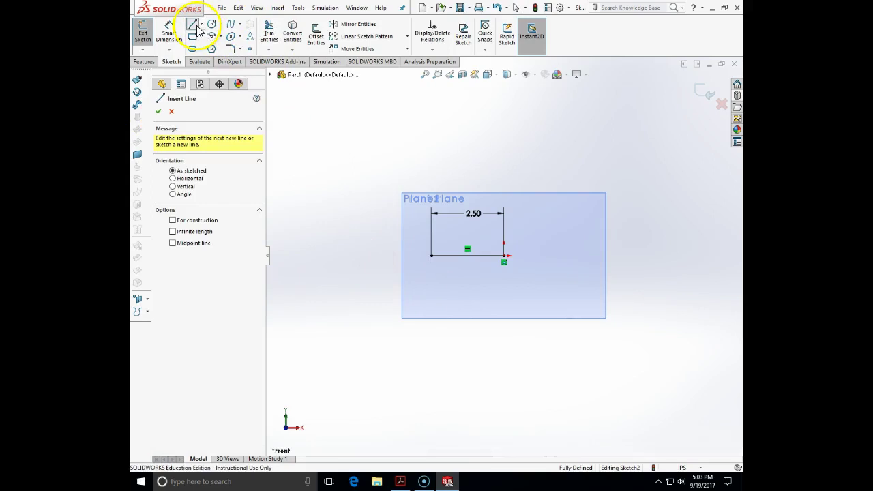
click(505, 256)
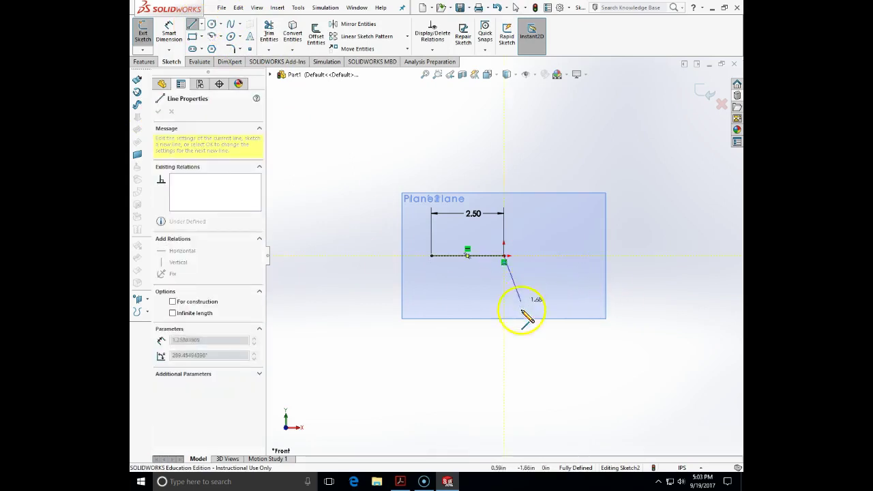
click(504, 345)
key(Escape)
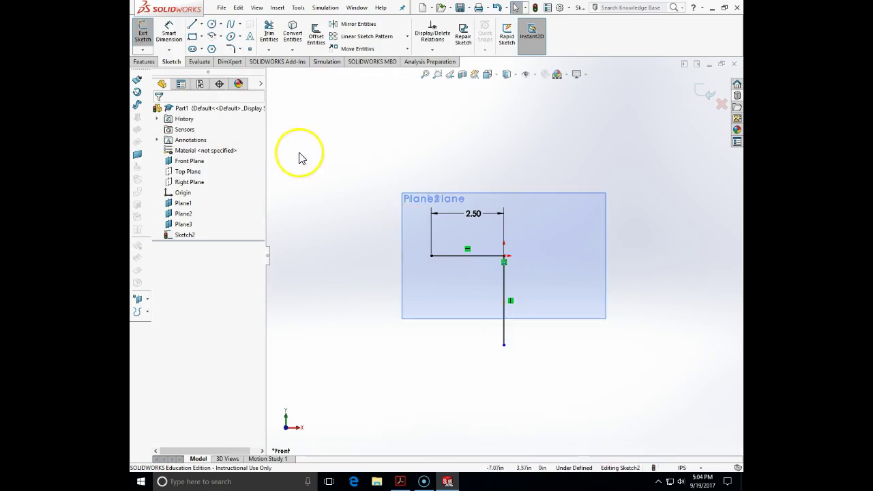
click(169, 32)
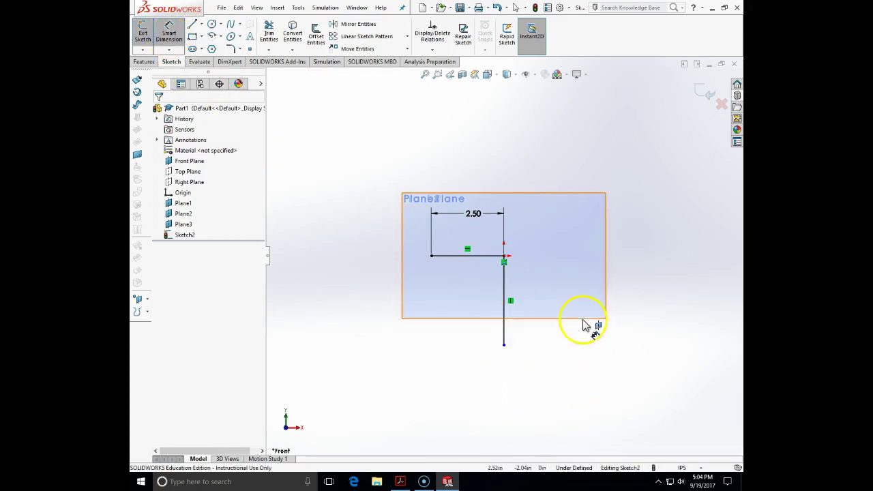
click(505, 296)
click(559, 311)
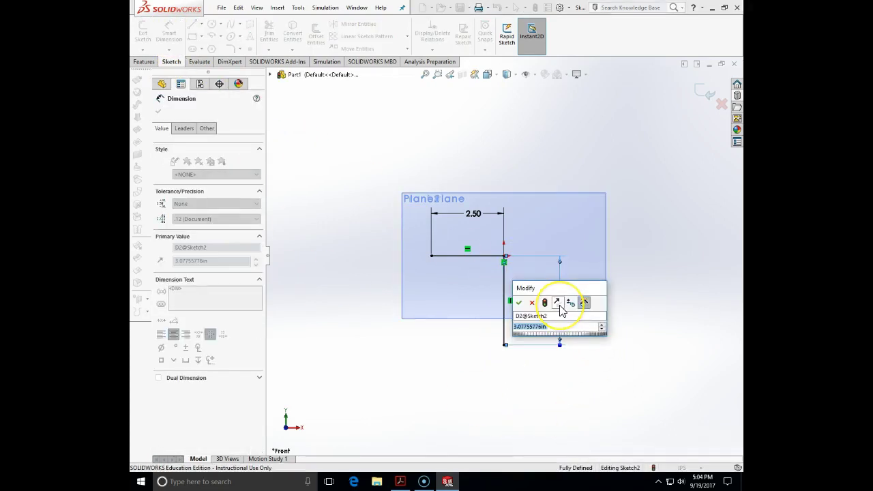
text(2)
key(Return)
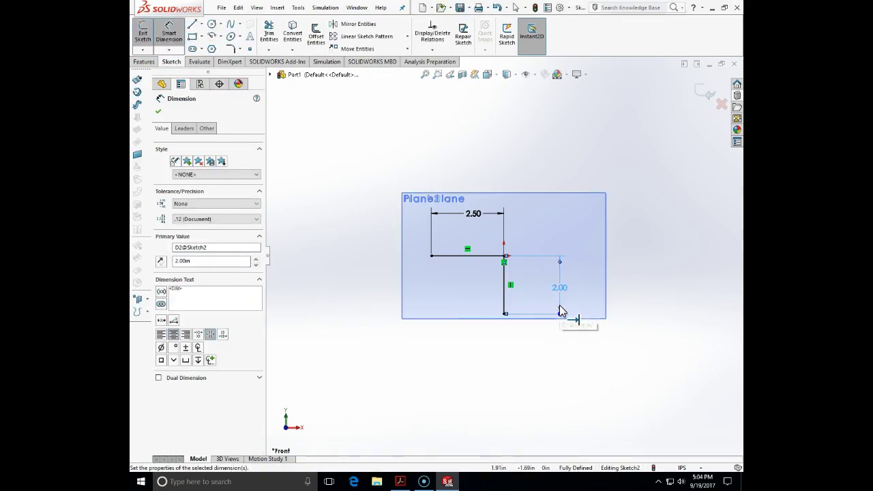
click(515, 359)
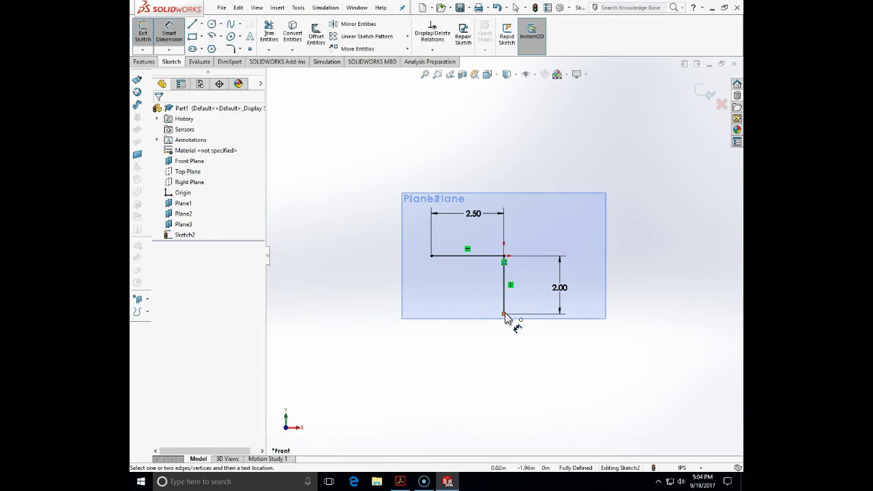
Draw a spline hull curve from the top line's left end to the vertical line's bottom
click(231, 27)
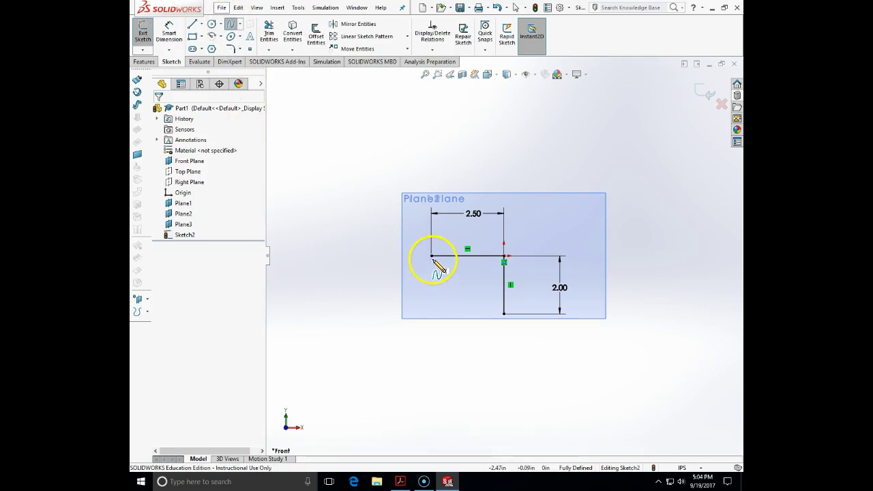
mouse_move(431, 256)
mouse_down()
mouse_move(439, 292)
mouse_move(452, 300)
mouse_up()
click(450, 299)
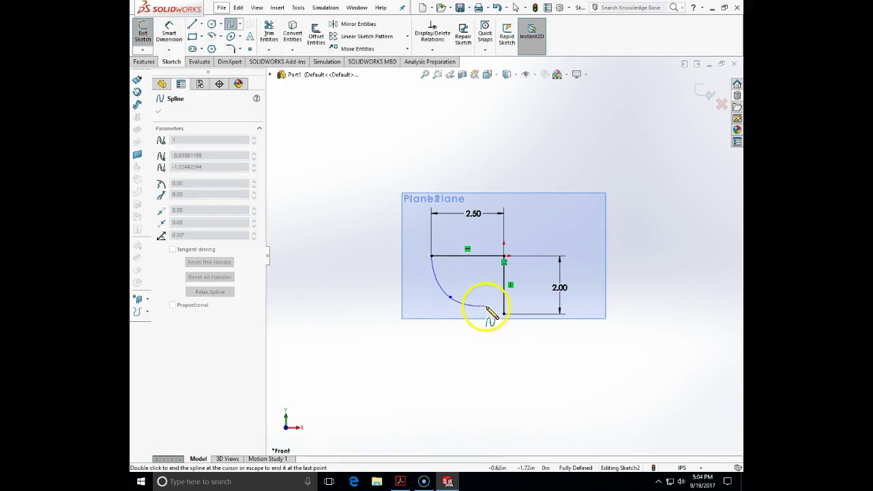
click(486, 307)
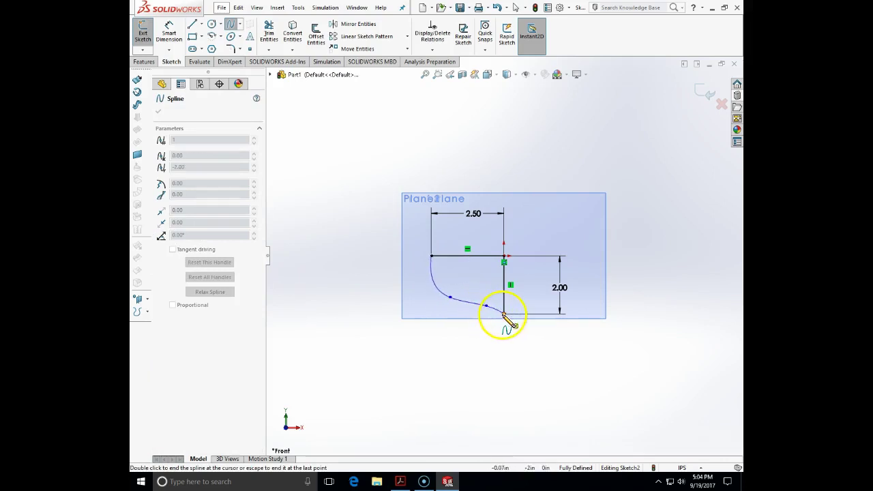
click(504, 314)
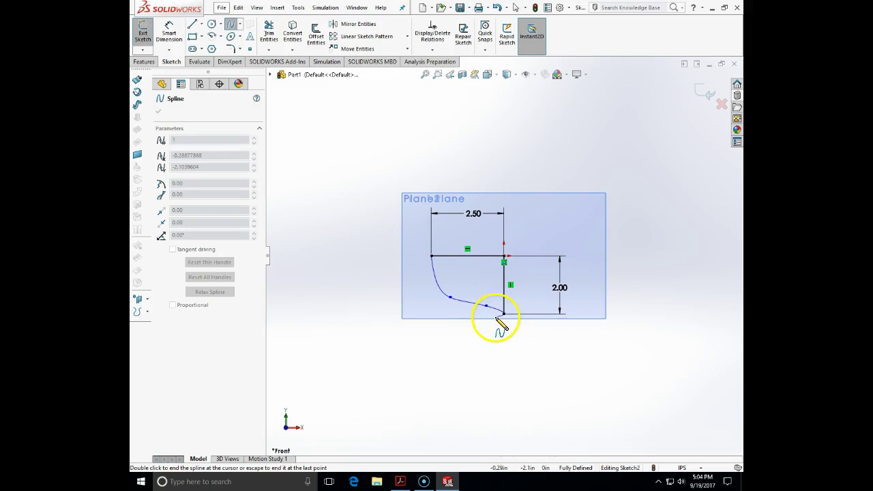
key(Escape)
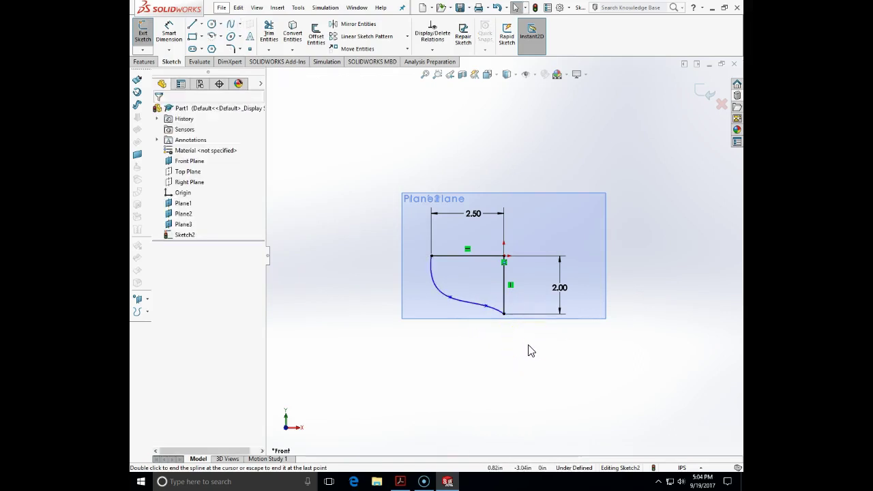
Dimension the first spline point 1.25 in below the top line
click(169, 34)
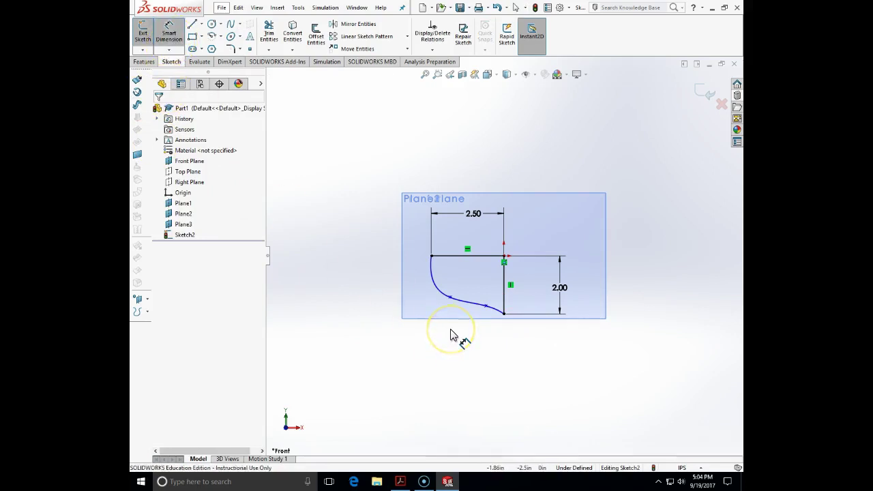
click(454, 256)
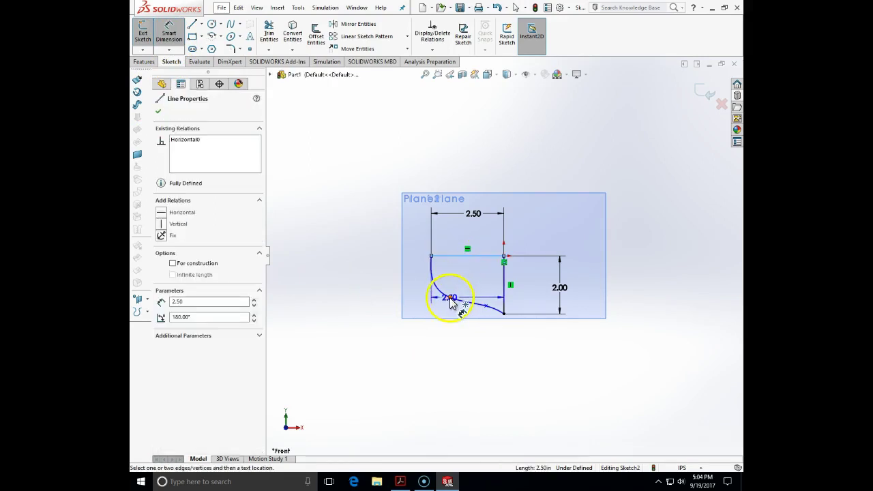
click(449, 297)
click(376, 286)
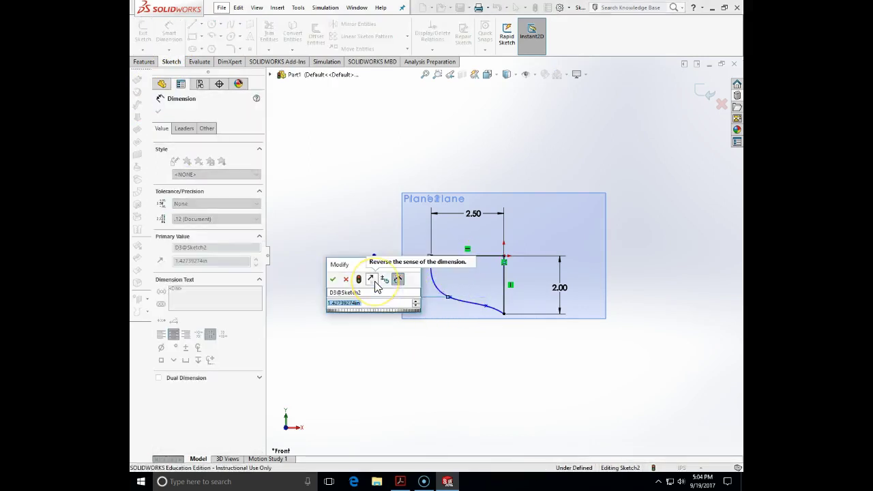
text(1.25)
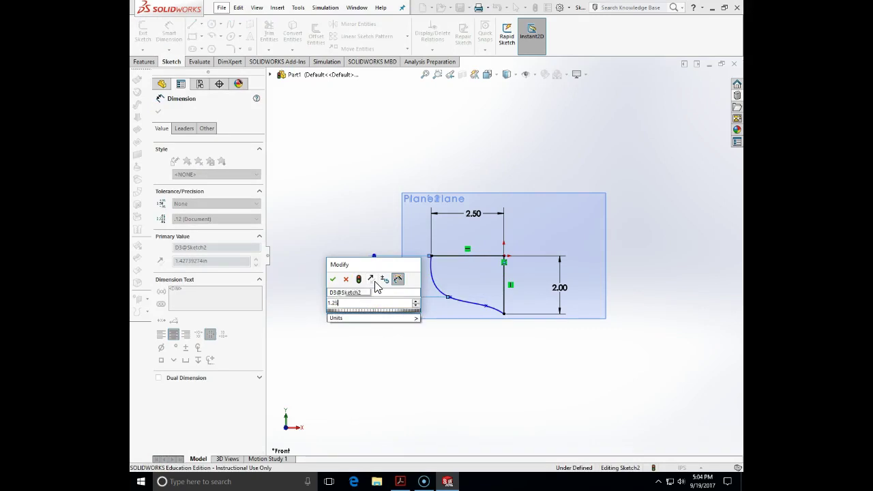
key(Return)
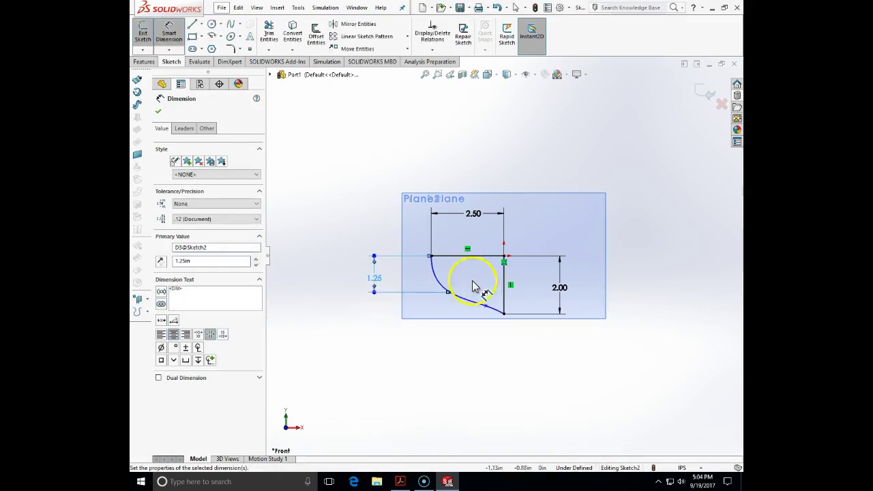
Dimension that spline point 1.50 in horizontally from the vertical line
click(451, 292)
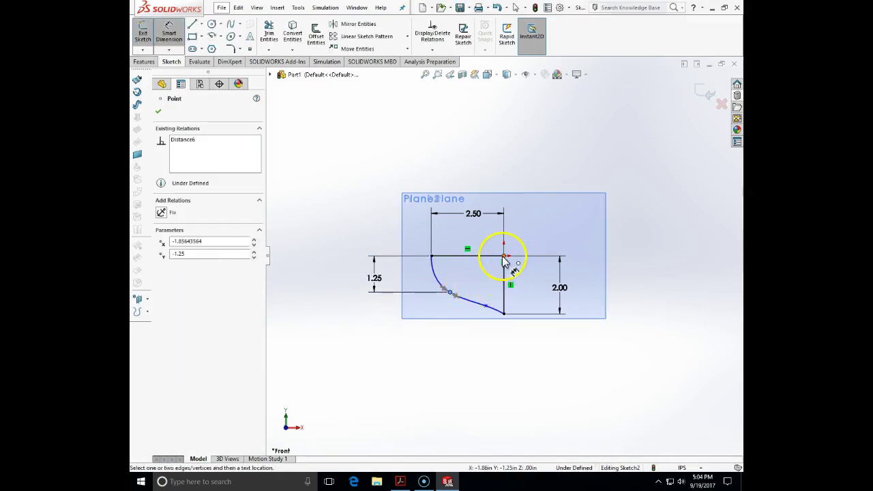
key(Escape)
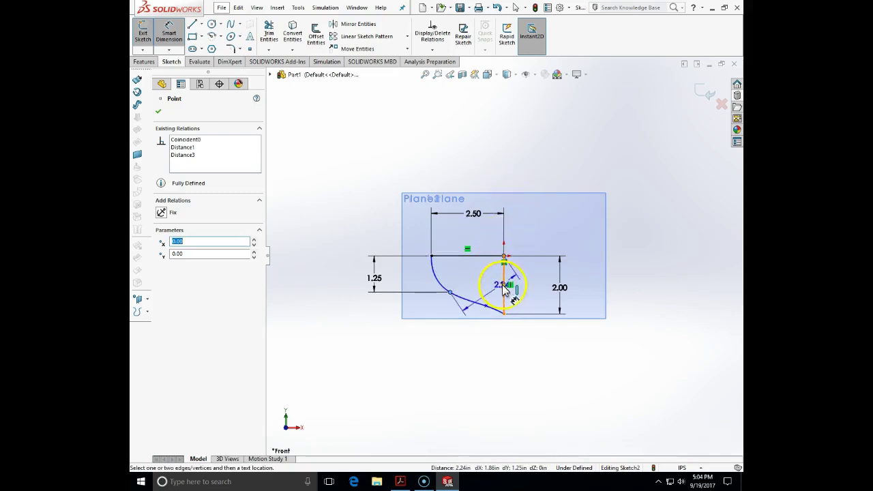
key(Escape)
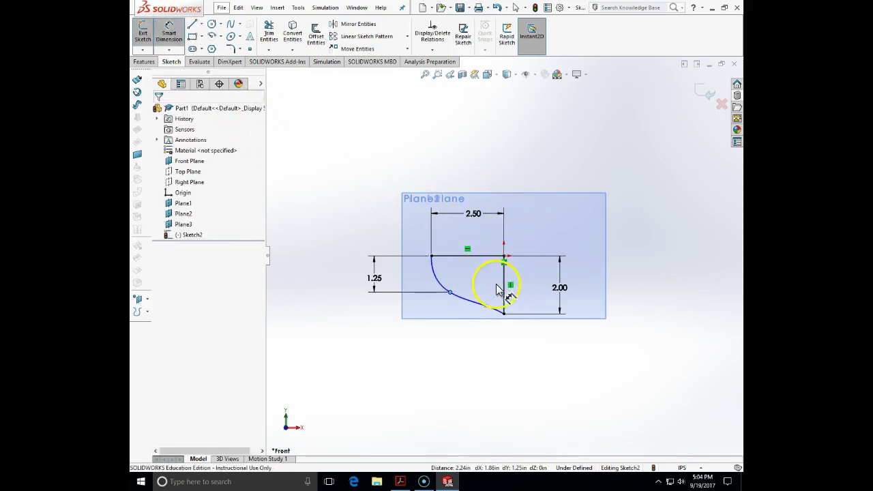
click(506, 290)
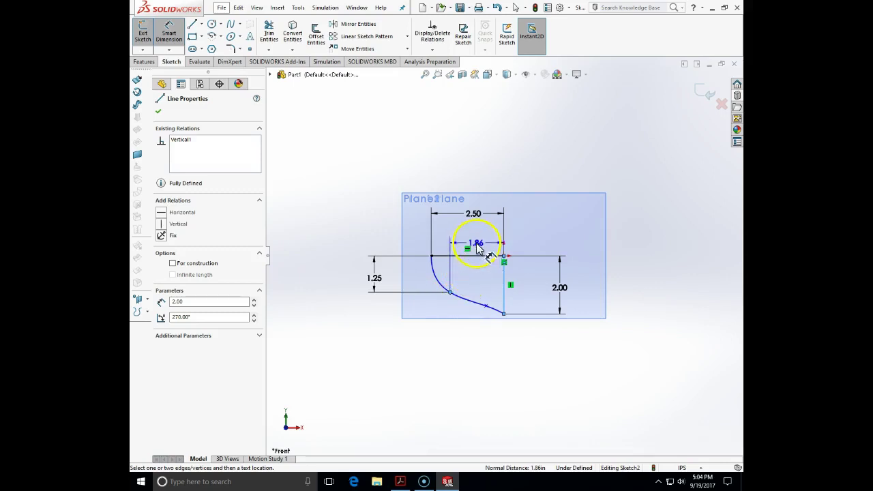
click(480, 243)
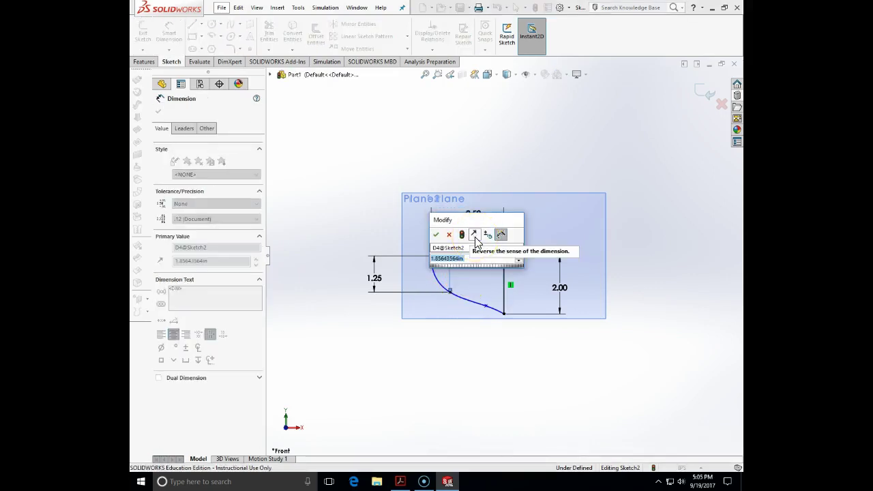
text(1.5)
key(Return)
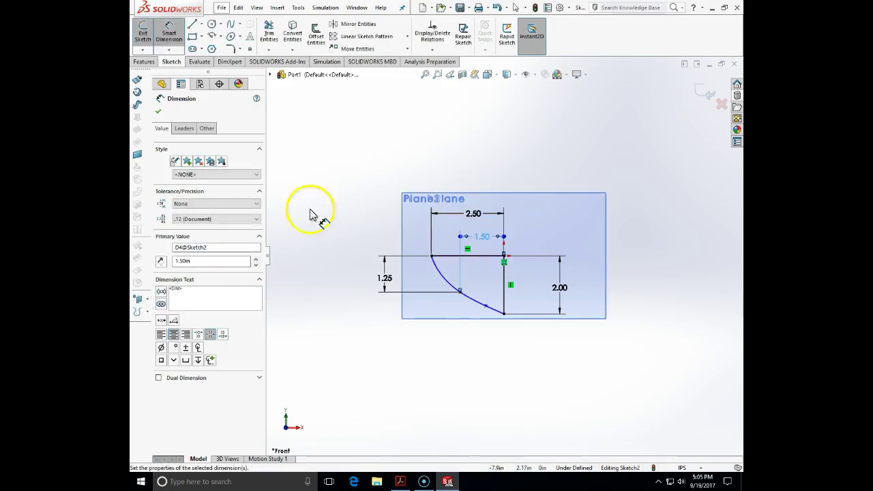
click(160, 114)
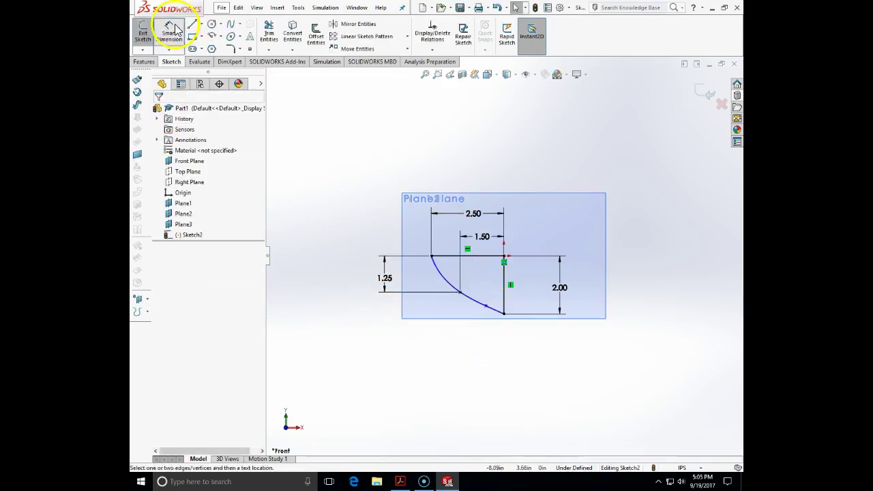
Dimension the second spline point 1.50 in below the top line
click(487, 306)
click(490, 256)
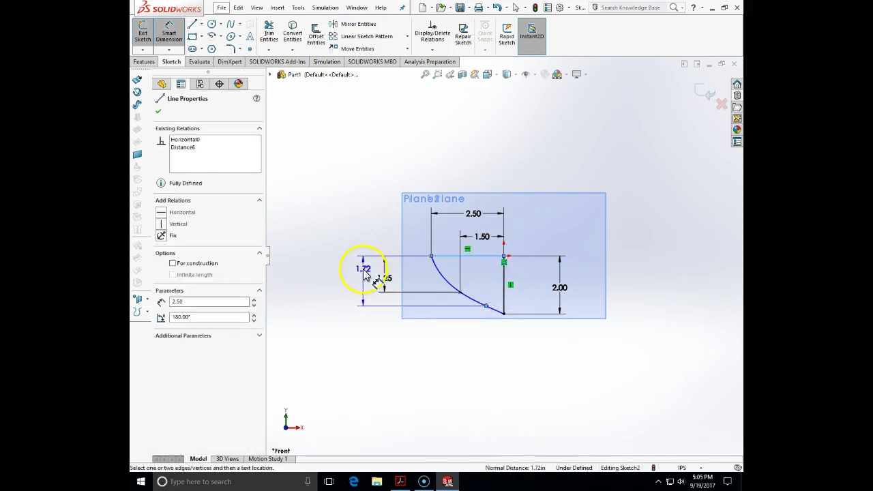
click(365, 272)
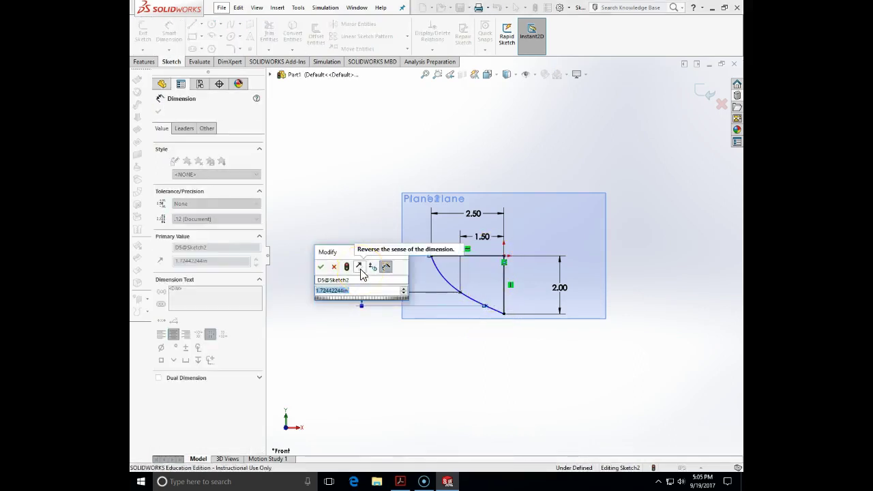
drag(341, 276, 290, 287)
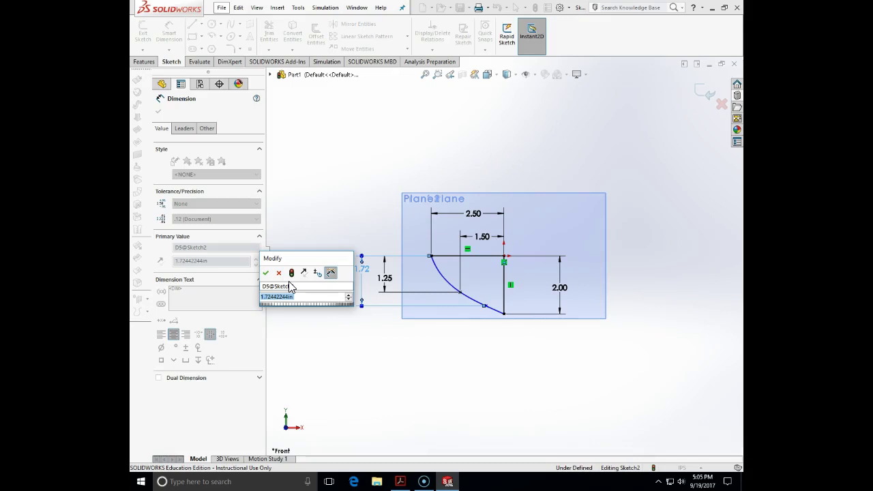
text(1.5)
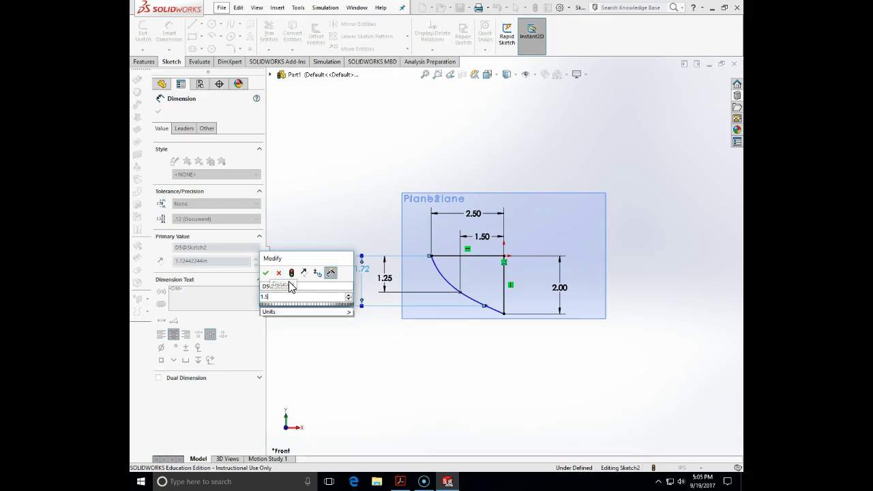
key(Return)
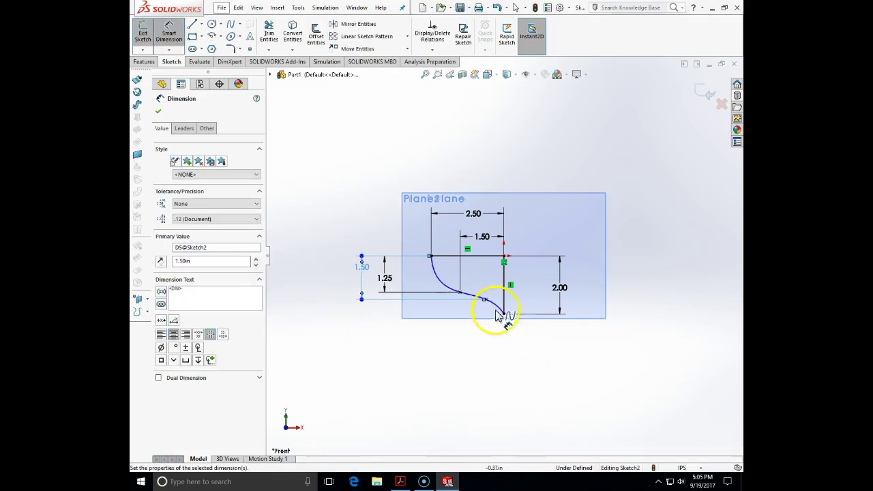
Add a 0.50 in horizontal offset from the lower spline point to the vertical line
click(485, 299)
click(503, 304)
click(506, 361)
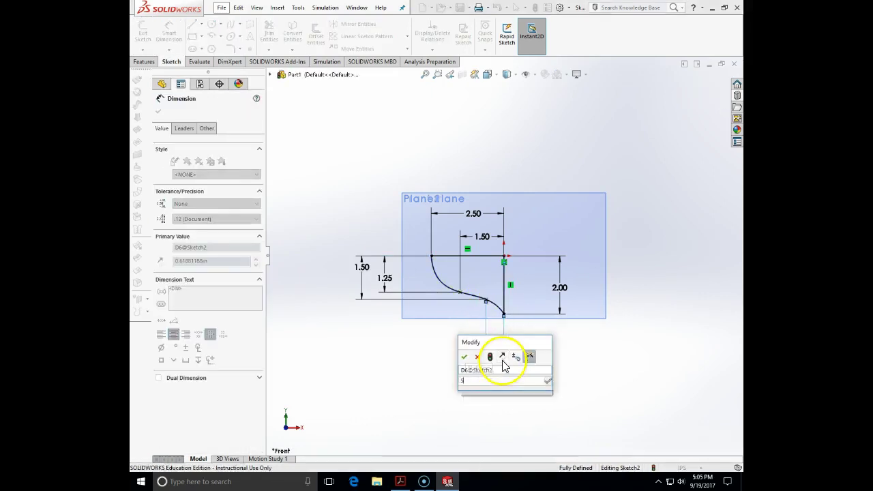
key(Return)
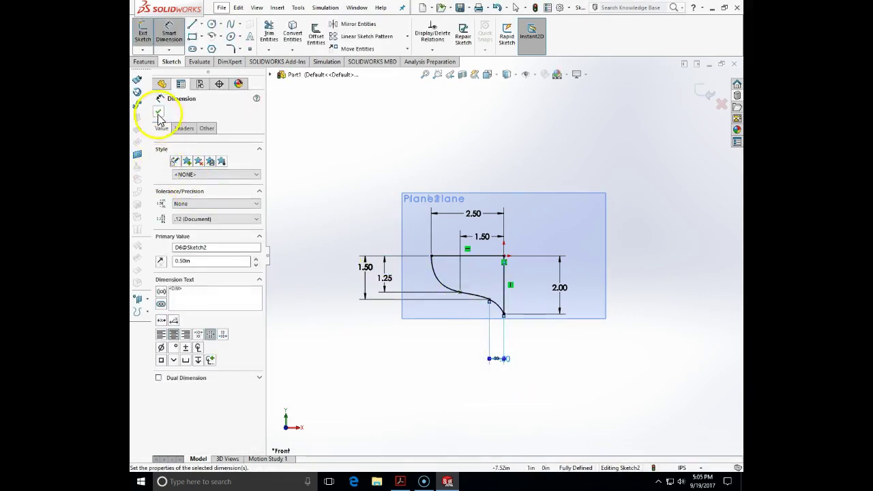
click(158, 111)
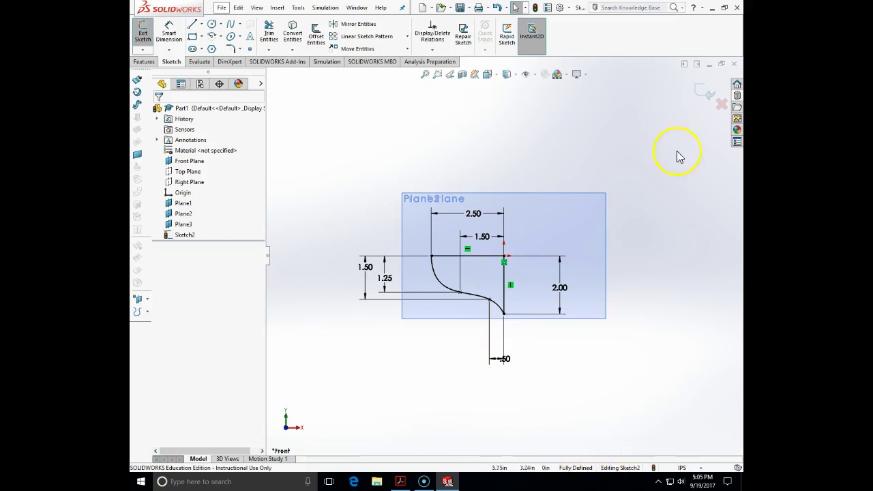
Close Sketch2 and start Sketch3 on Plane1, viewed Normal To the plane
click(705, 88)
mouse_move(620, 189)
middle_down()
mouse_move(639, 185)
mouse_move(654, 201)
mouse_move(650, 211)
middle_up()
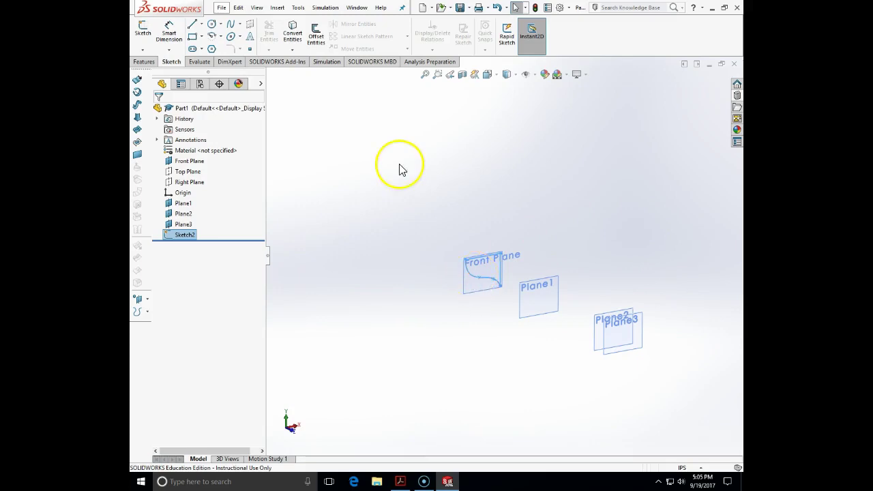
click(545, 282)
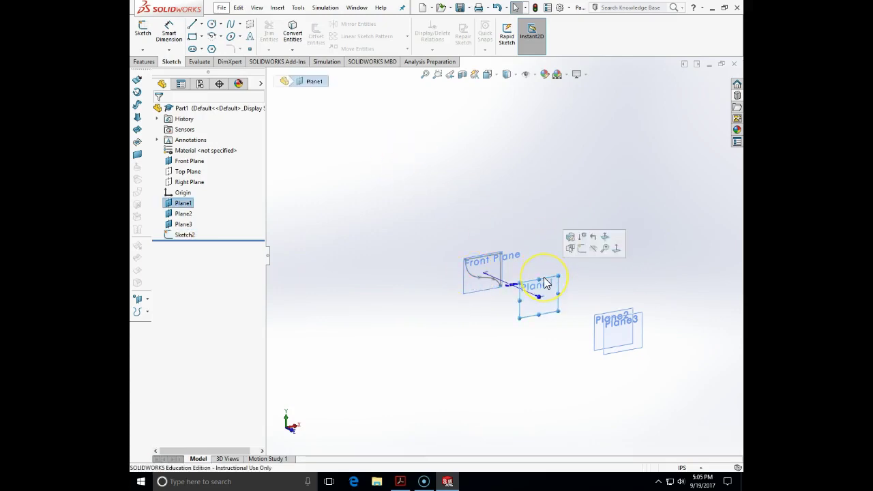
click(500, 270)
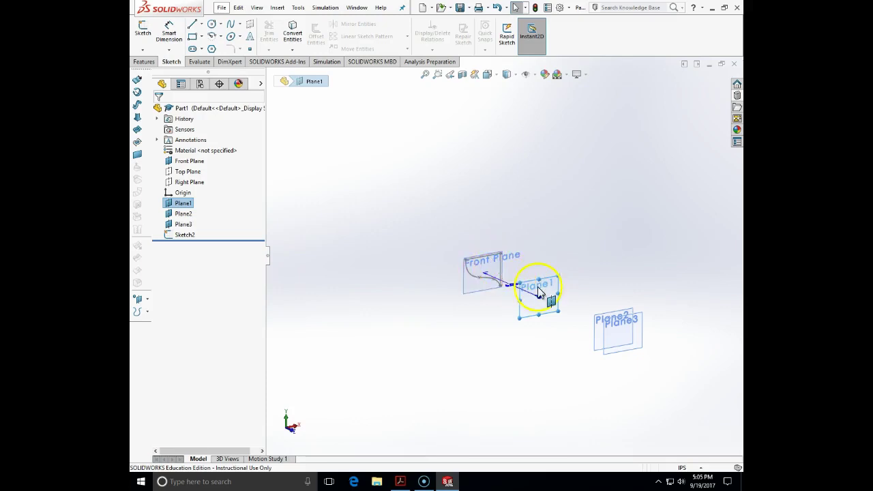
click(141, 36)
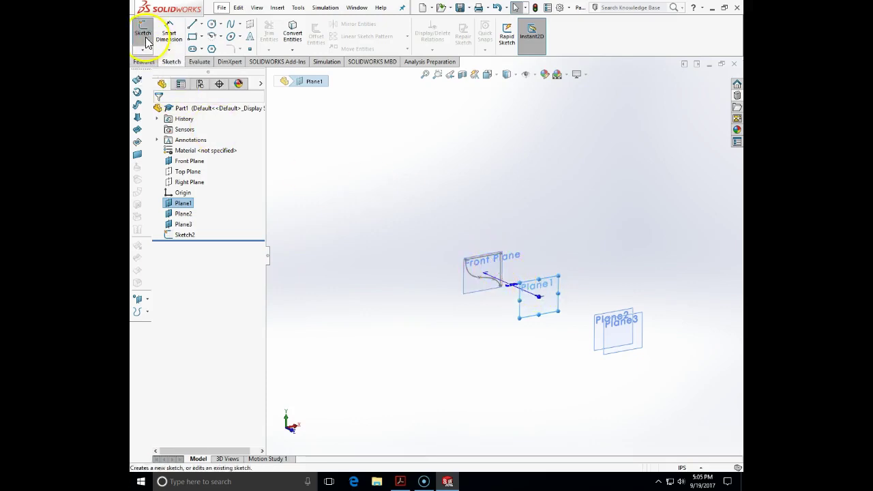
click(506, 76)
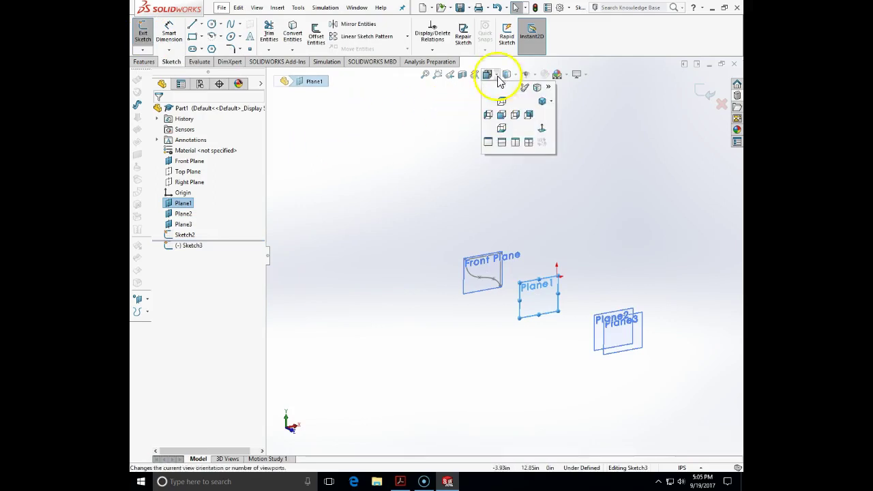
click(541, 128)
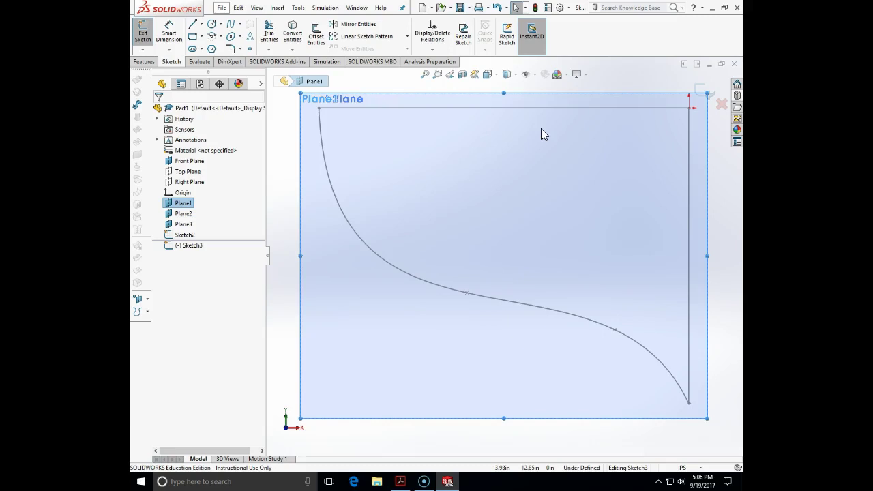
scroll(611, 255, up, 3)
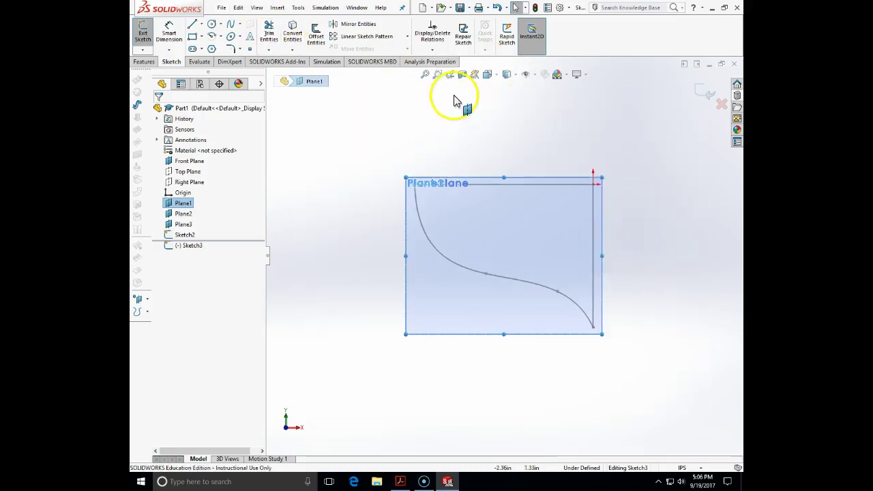
Draw a horizontal deck line left from the origin and dimension it to 3.00 in
click(192, 24)
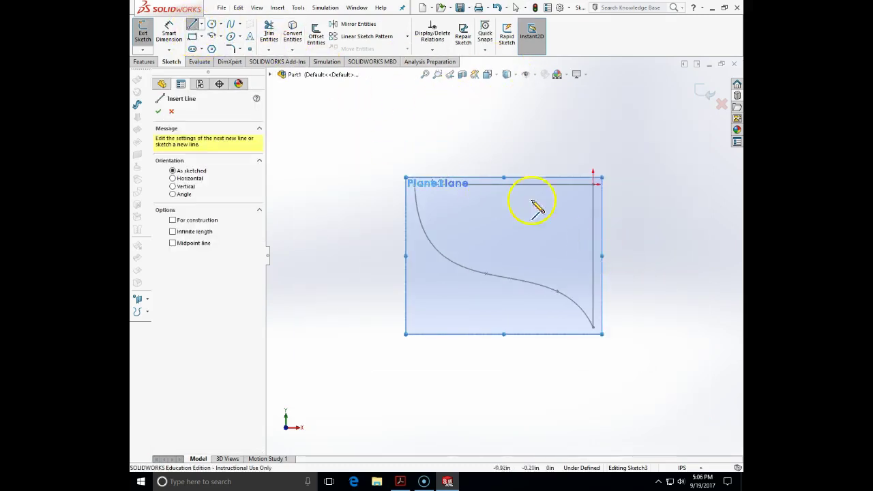
click(593, 183)
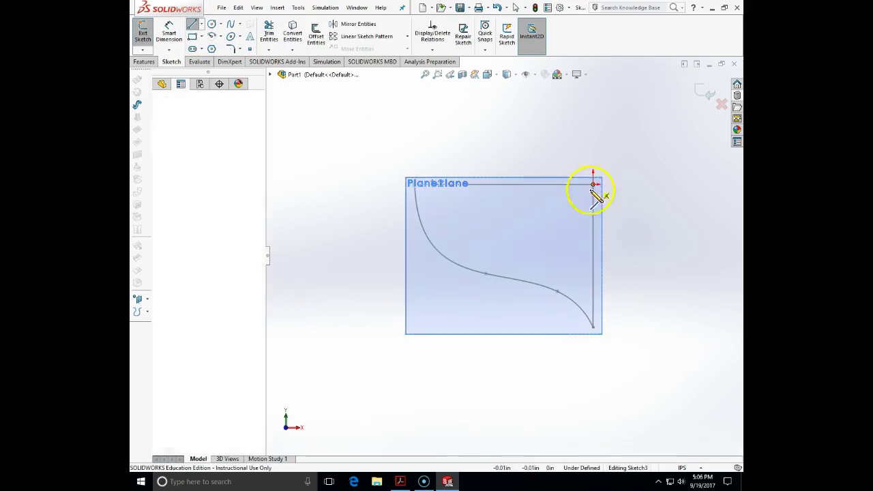
click(379, 184)
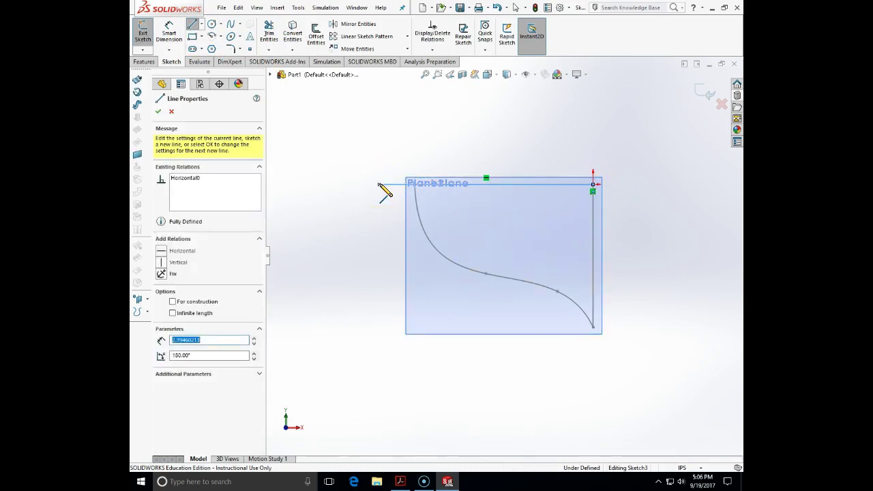
key(Escape)
click(169, 34)
click(488, 183)
click(496, 145)
text(3)
key(Return)
key(Escape)
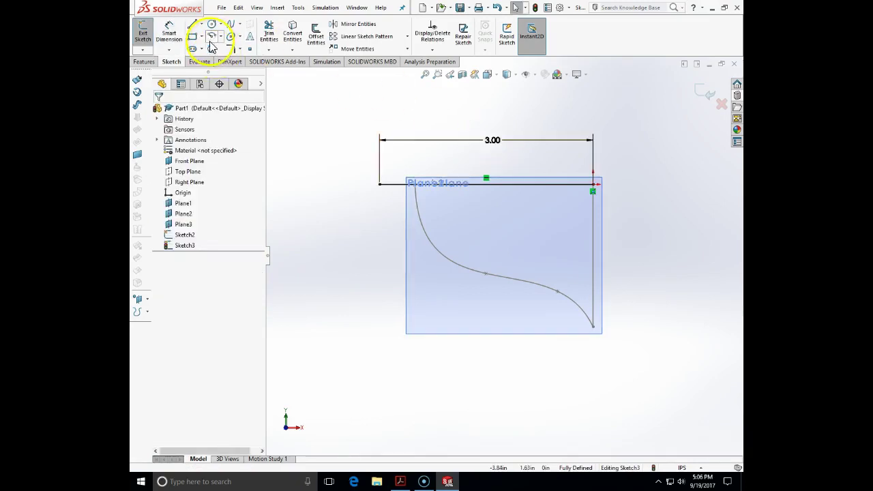
Draw a vertical line down from the corner and dimension it to 2.375 in
click(193, 24)
mouse_move(593, 185)
mouse_down()
mouse_move(643, 289)
mouse_move(584, 348)
mouse_move(593, 351)
mouse_up()
key(Escape)
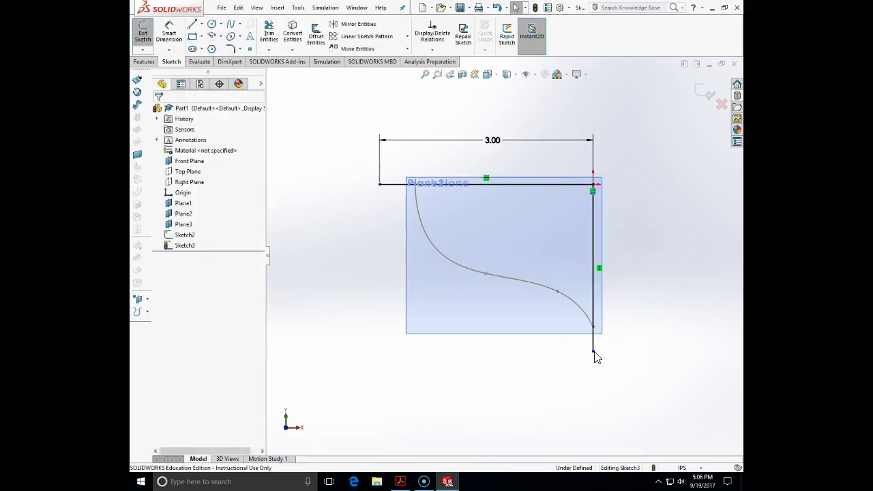
click(168, 34)
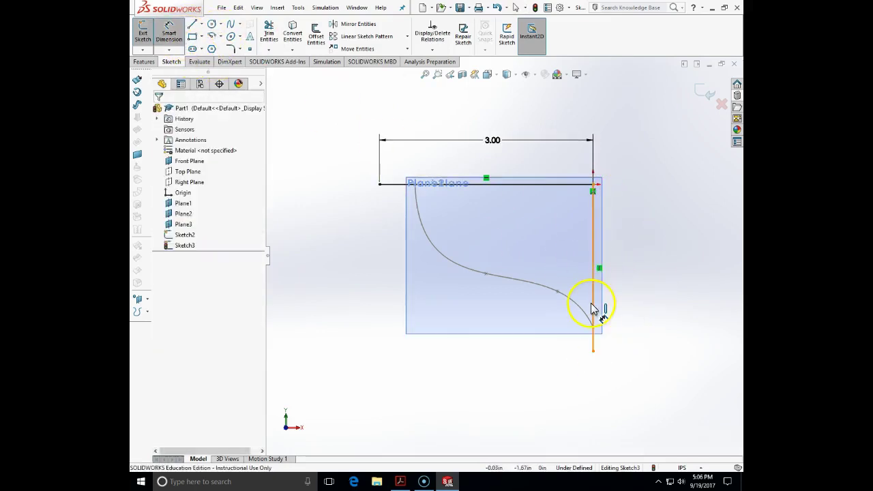
click(593, 309)
click(649, 298)
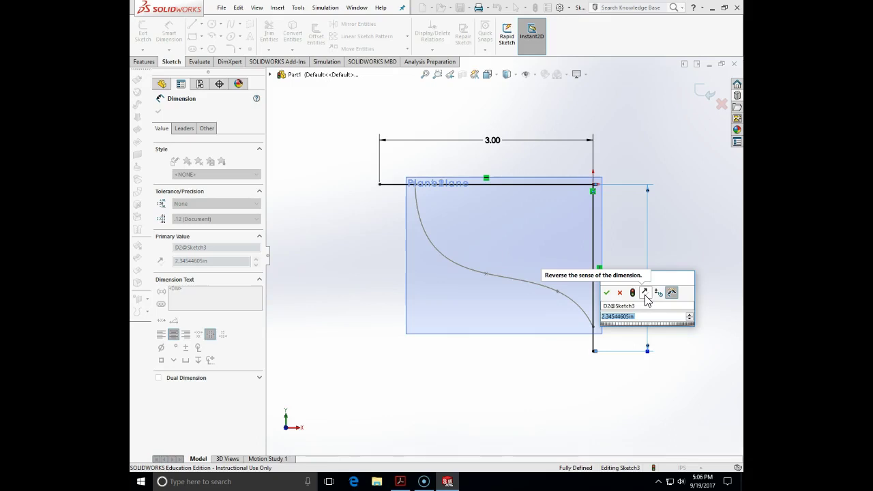
text(2)
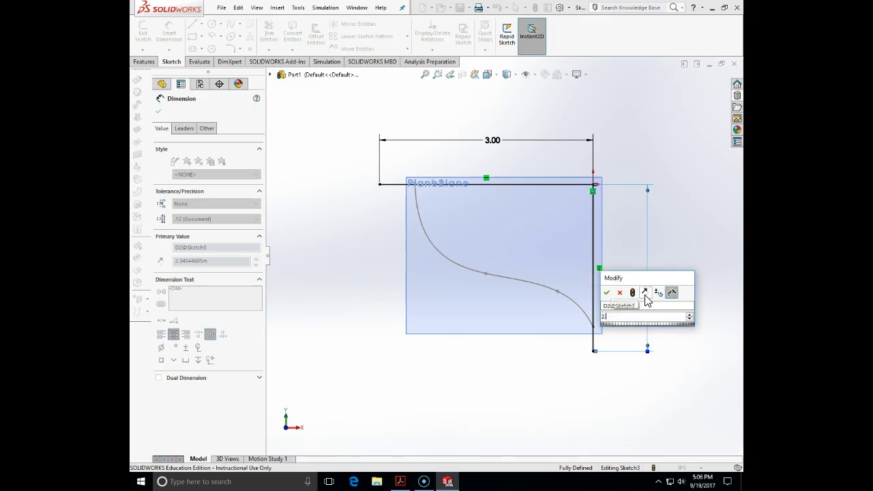
text(.37)
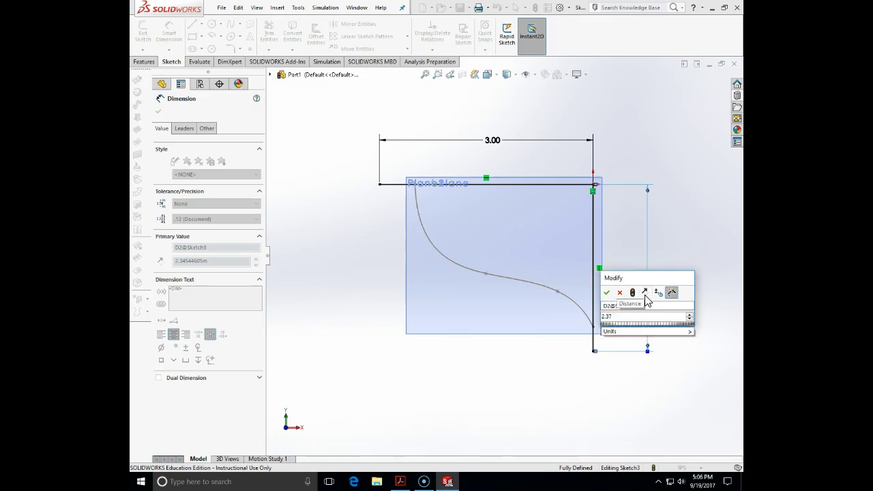
text(5)
key(Return)
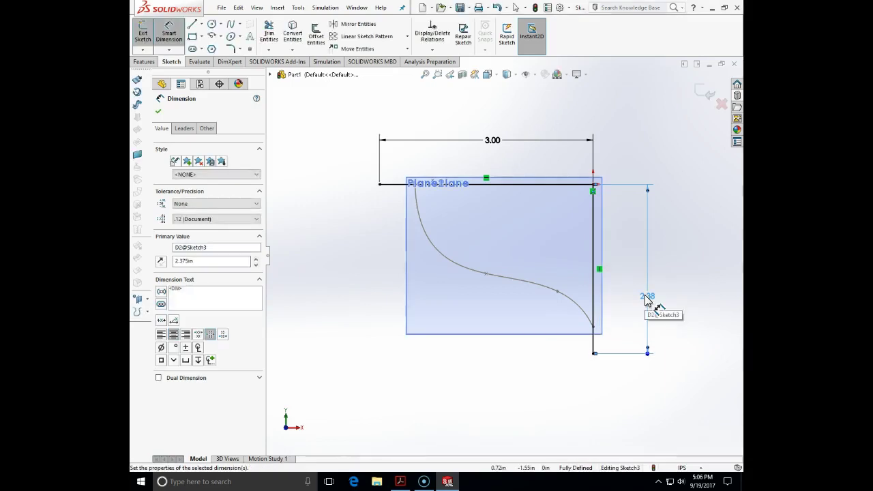
key(Escape)
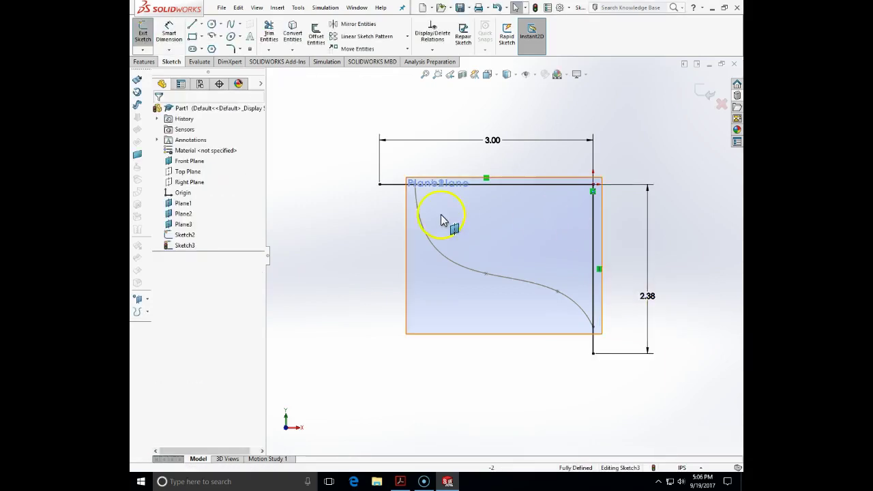
Draw a spline from the deck line's left end through two points to the vertical line's bottom
click(231, 24)
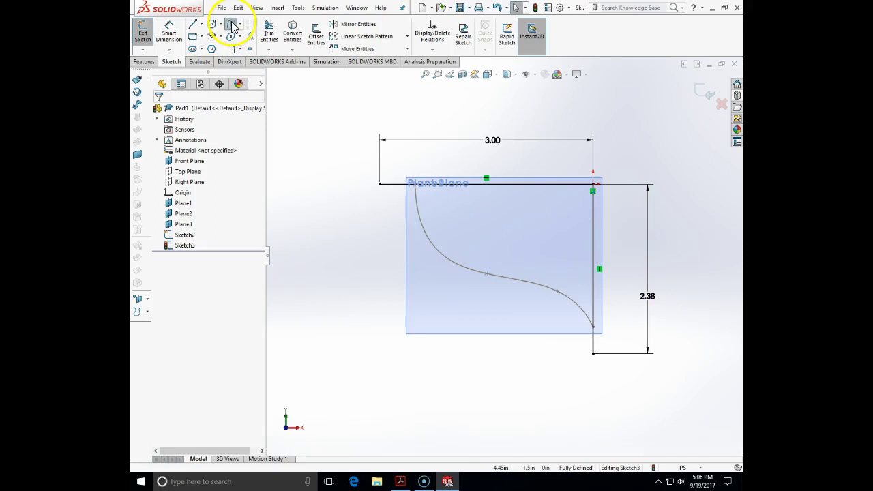
click(380, 184)
click(392, 234)
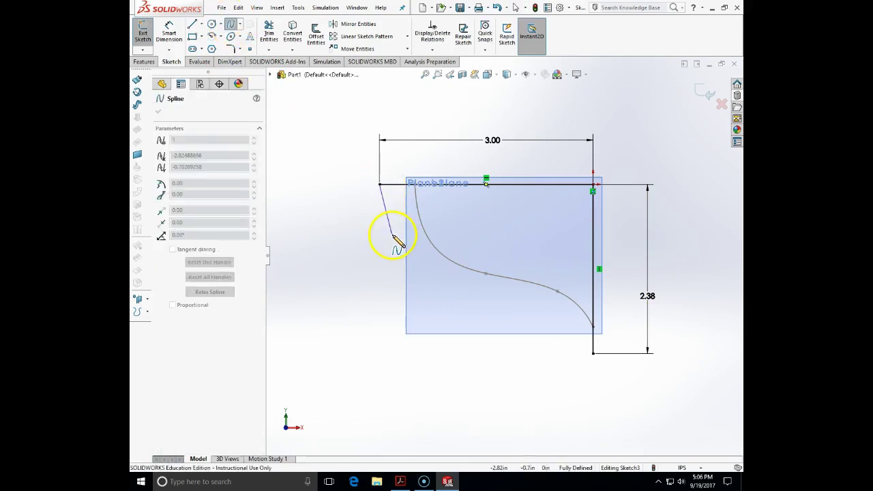
click(418, 281)
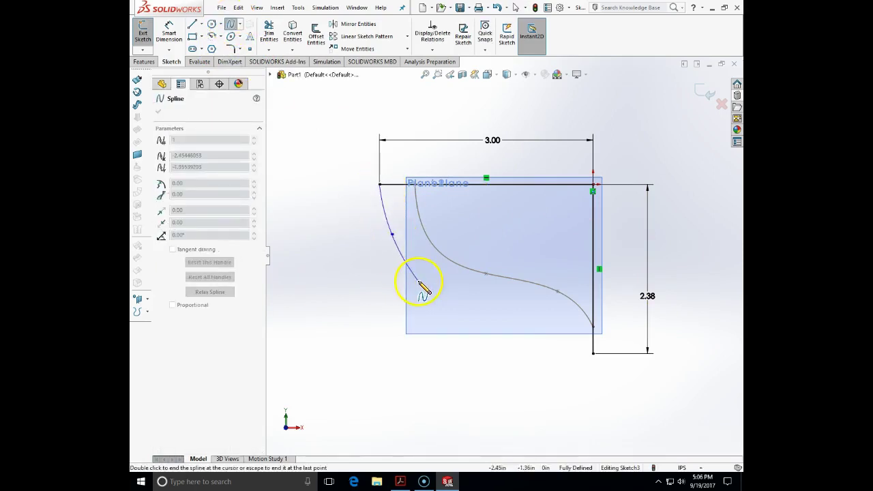
double_click(593, 354)
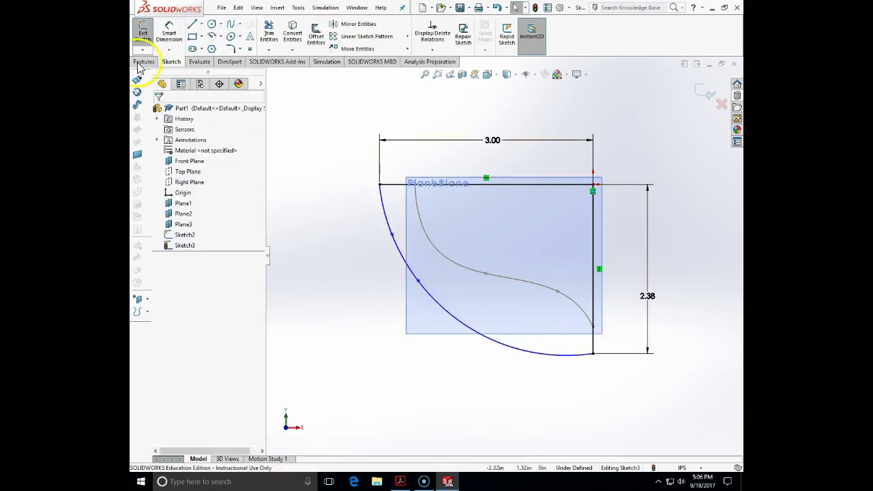
Dimension the two spline points 1.375 in and 1.75 in below the top line
click(173, 33)
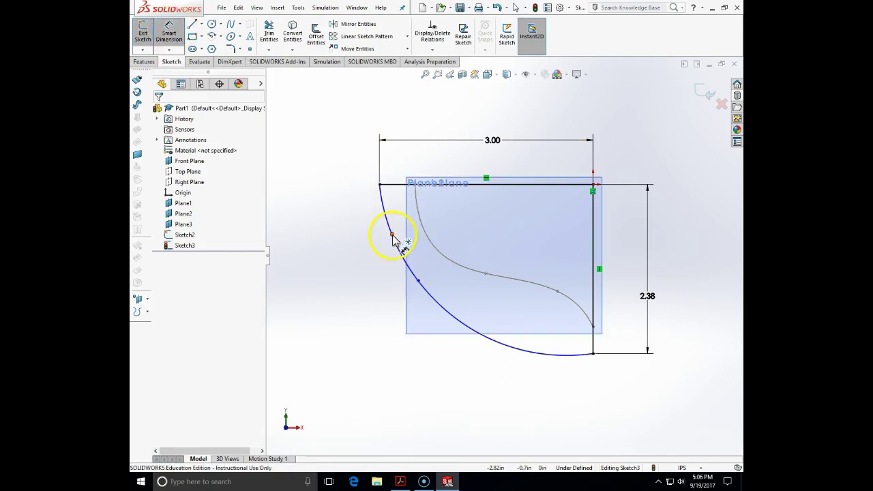
click(392, 234)
click(400, 185)
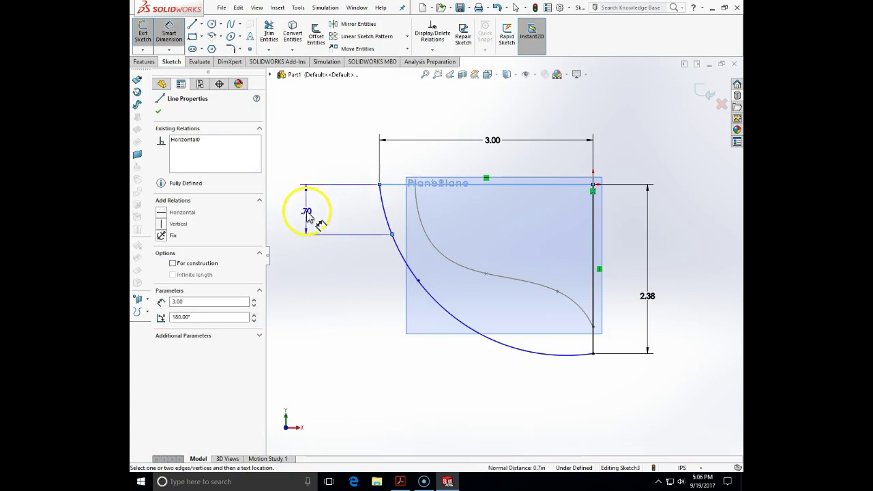
click(307, 214)
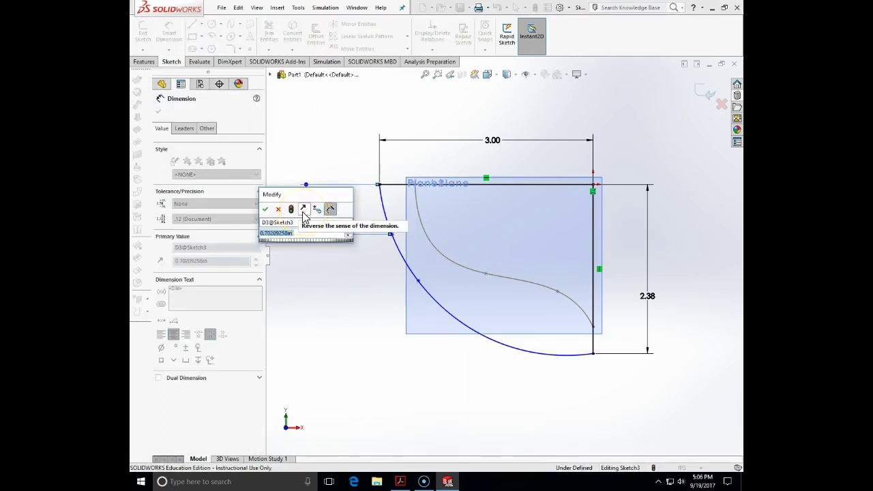
text(1.375)
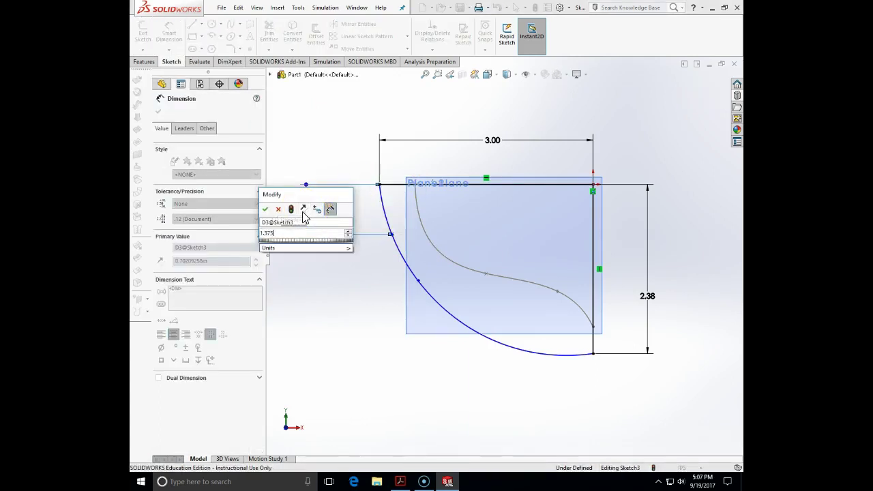
key(Return)
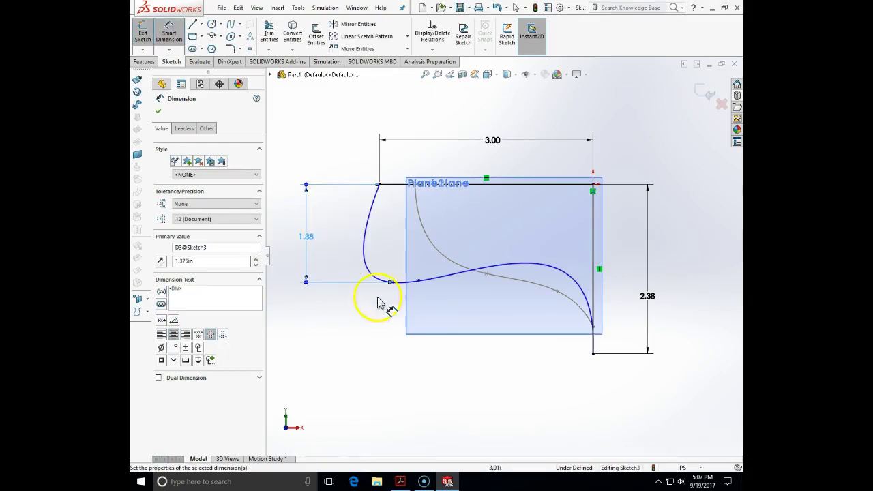
click(418, 282)
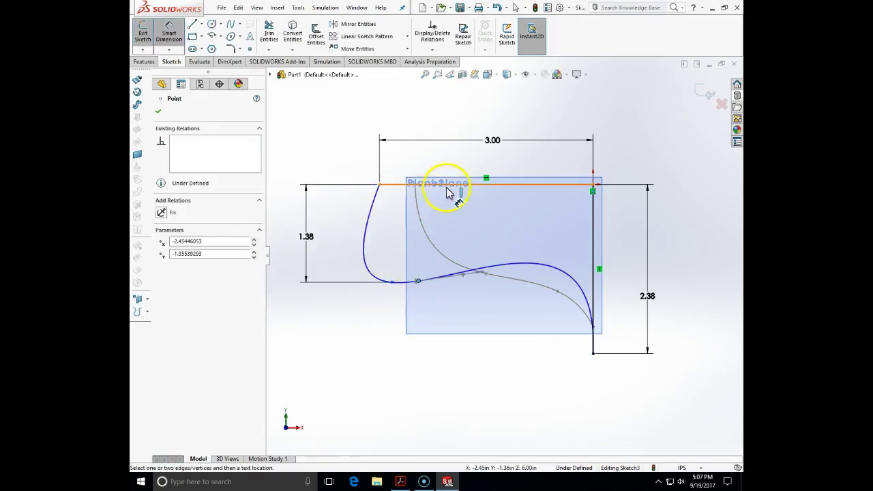
click(449, 186)
click(281, 248)
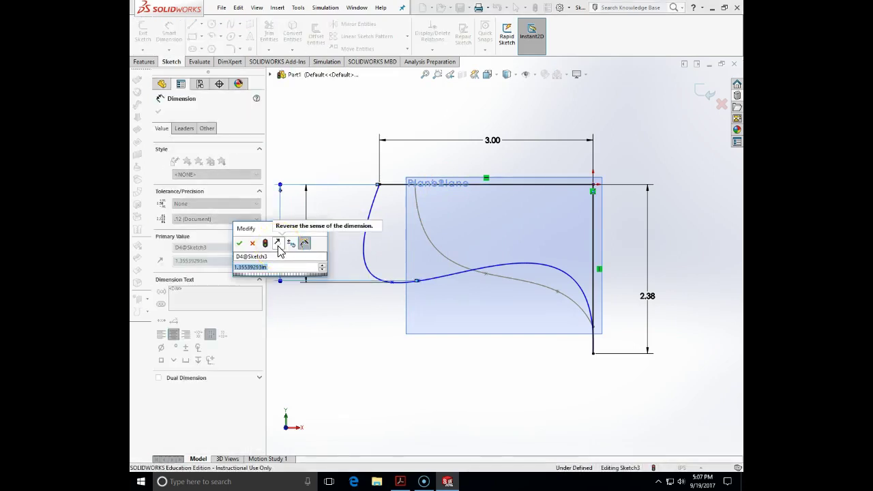
text(1.750)
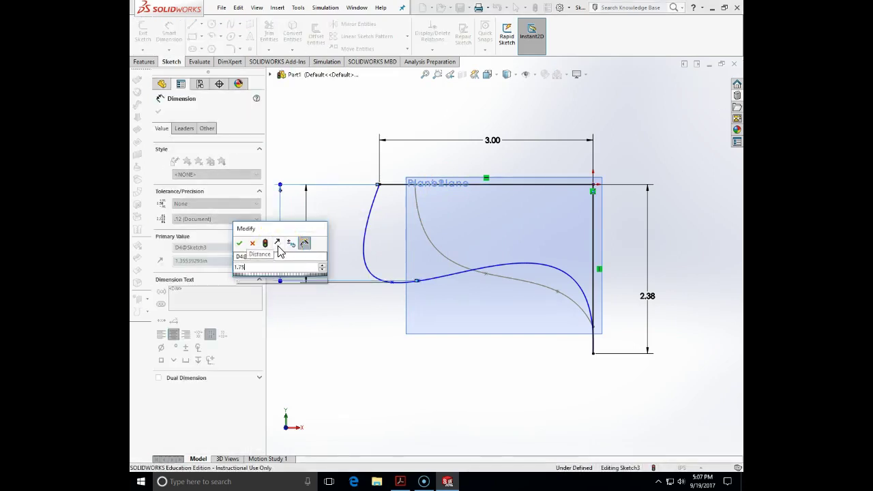
key(Return)
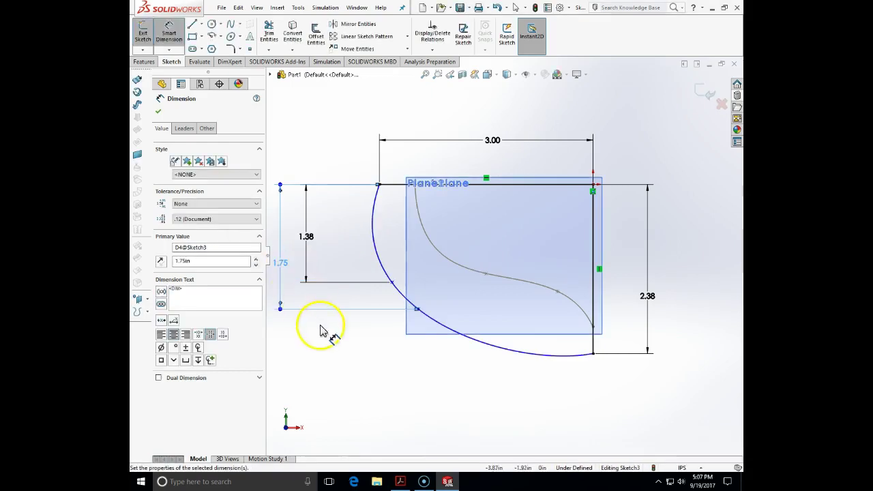
click(352, 387)
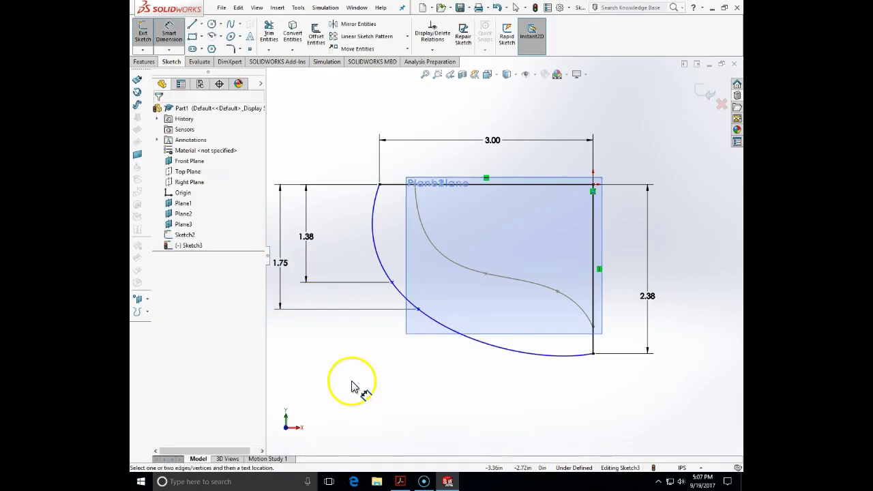
Dimension Sketch3's two spline points 2.00 in and 0.75 in from the right vertical line
click(393, 284)
click(594, 254)
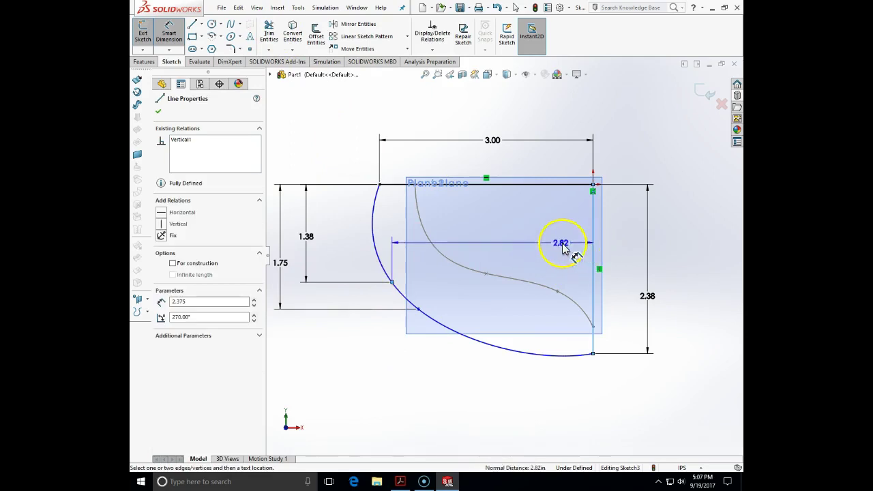
click(539, 239)
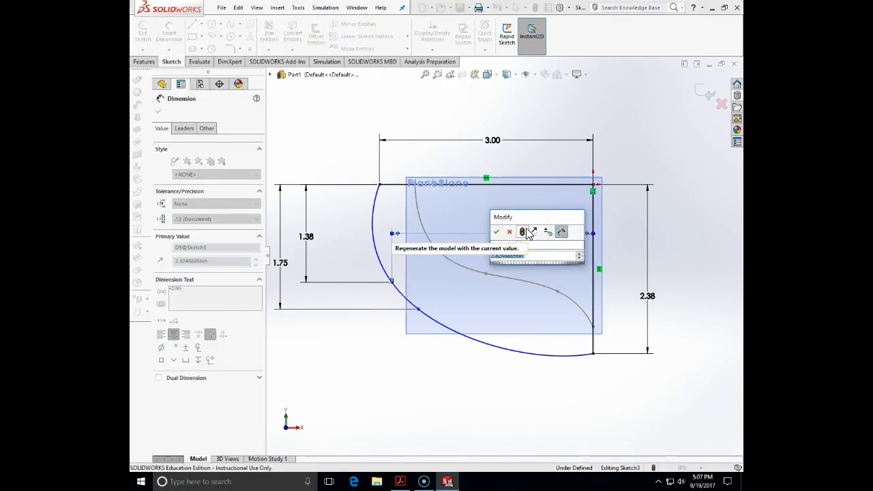
text(2)
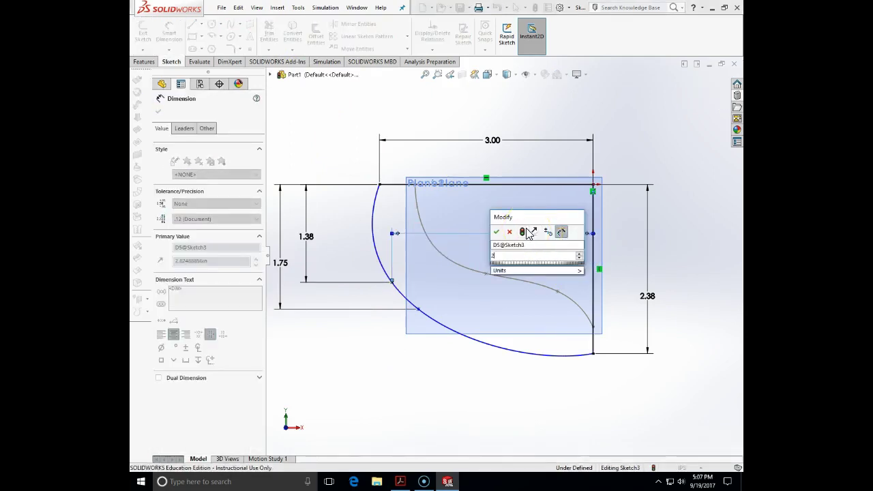
key(Return)
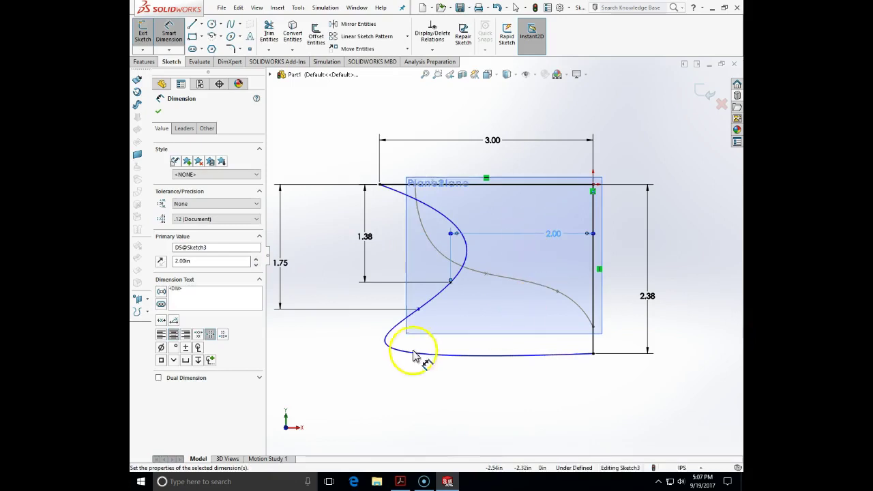
click(419, 311)
click(593, 337)
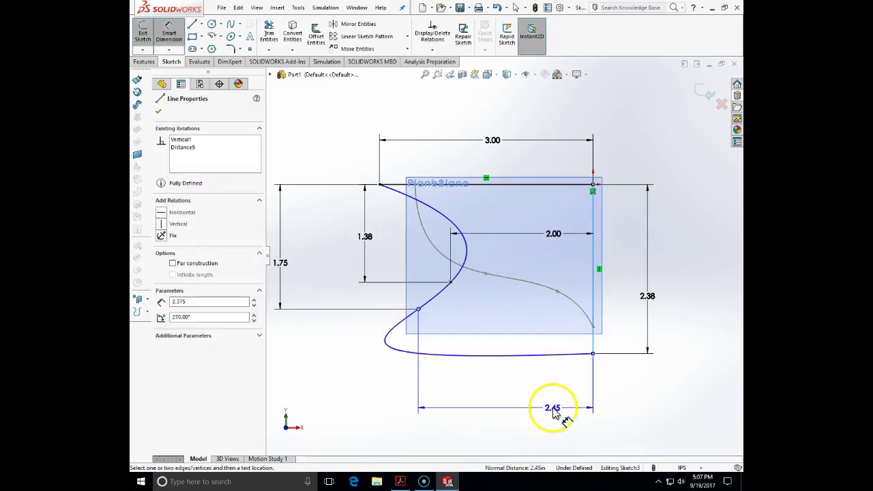
click(556, 413)
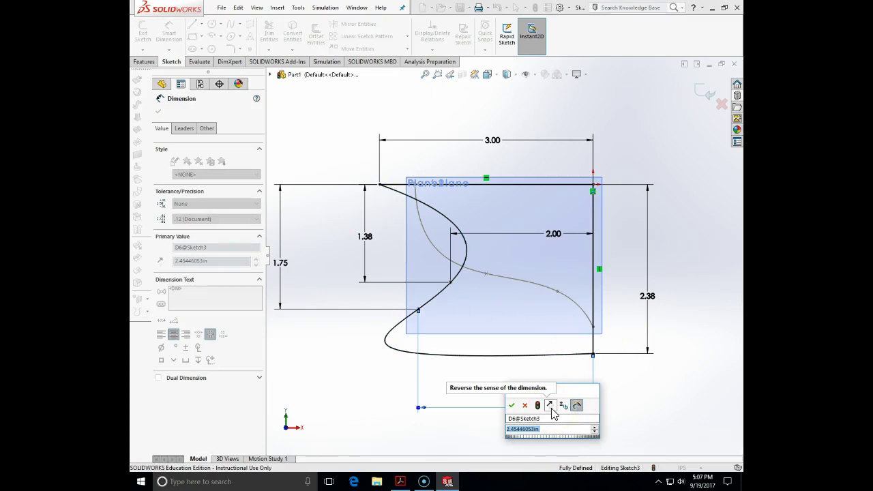
text(.75)
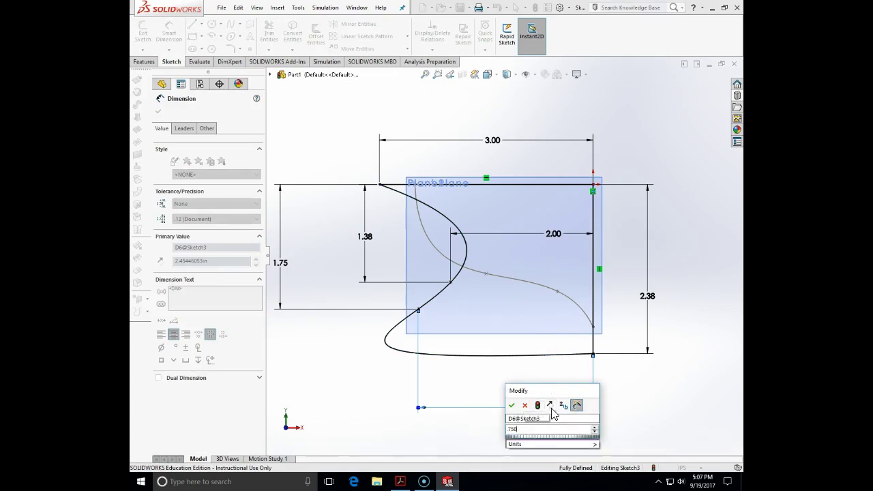
key(Return)
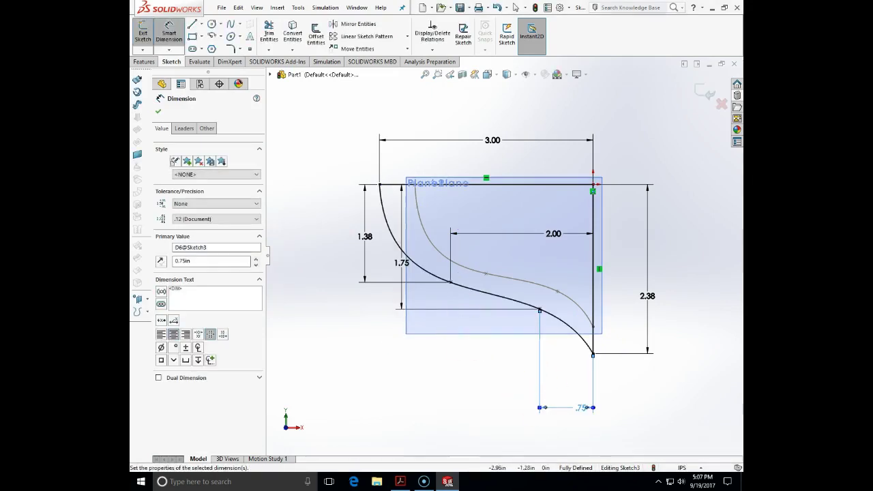
click(158, 112)
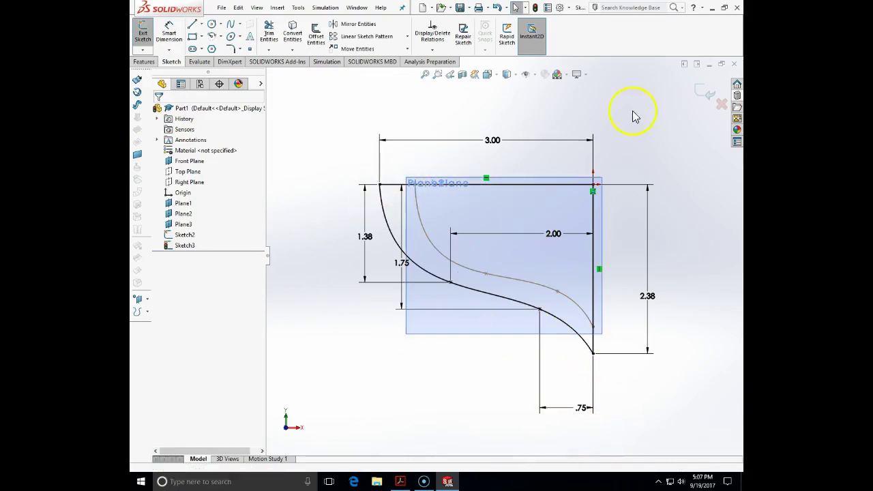
Exit Sketch3 and start a new sketch, Sketch4, on Plane2
click(700, 94)
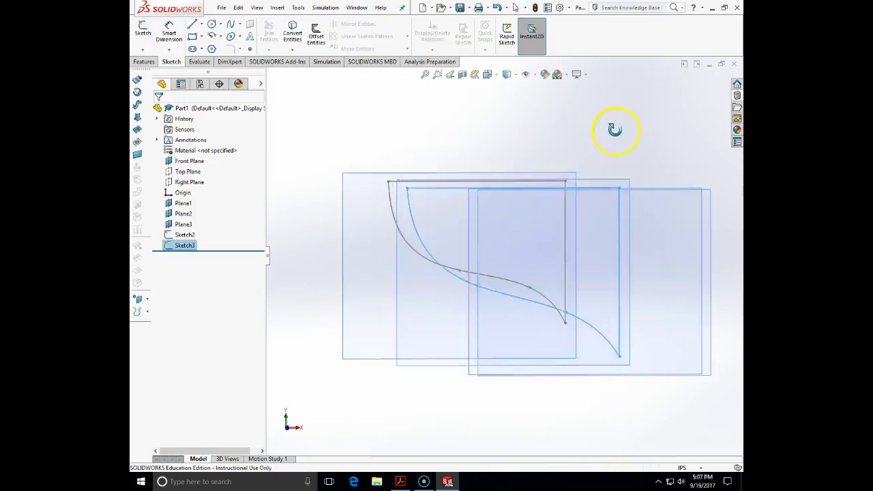
middle_drag(628, 158, 634, 177)
scroll(561, 341, up, 3)
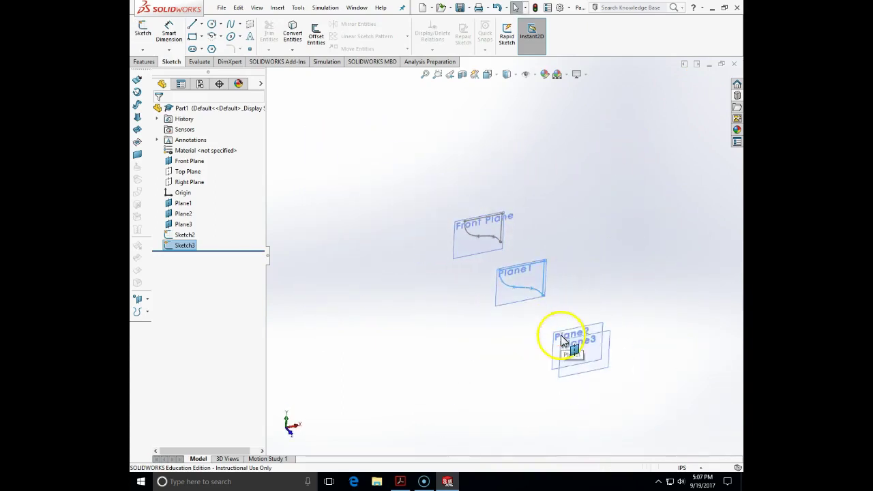
click(595, 334)
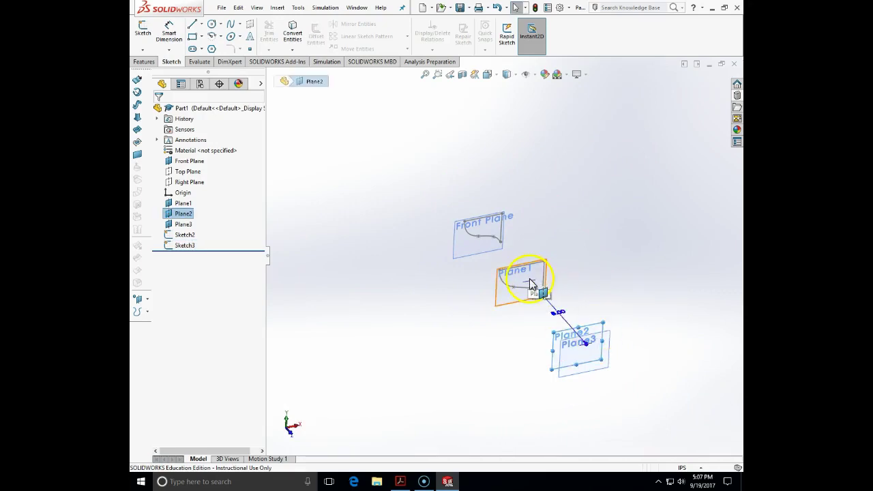
click(142, 50)
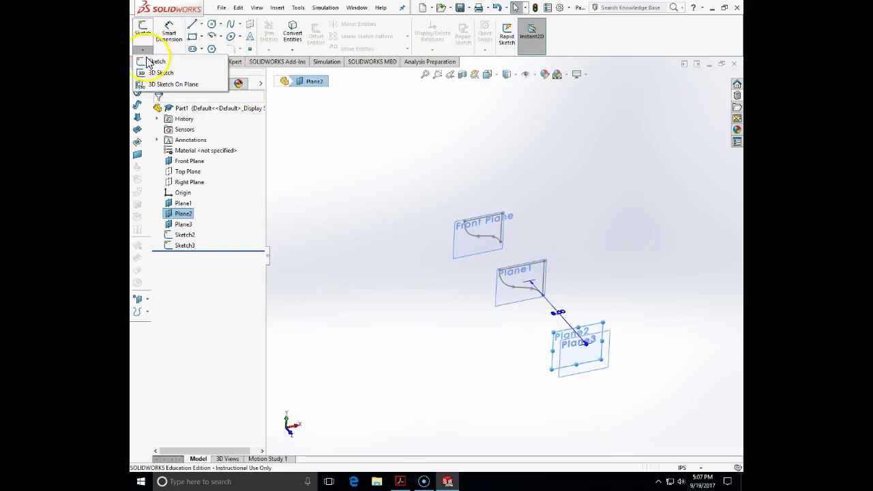
click(151, 61)
click(496, 76)
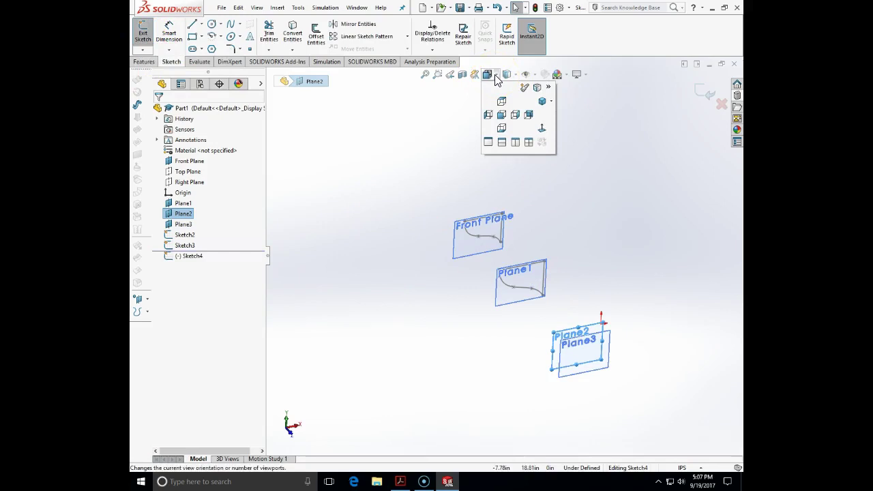
View Plane2 normal, draw a top line along the upper edge and dimension it 0.675 in
click(541, 129)
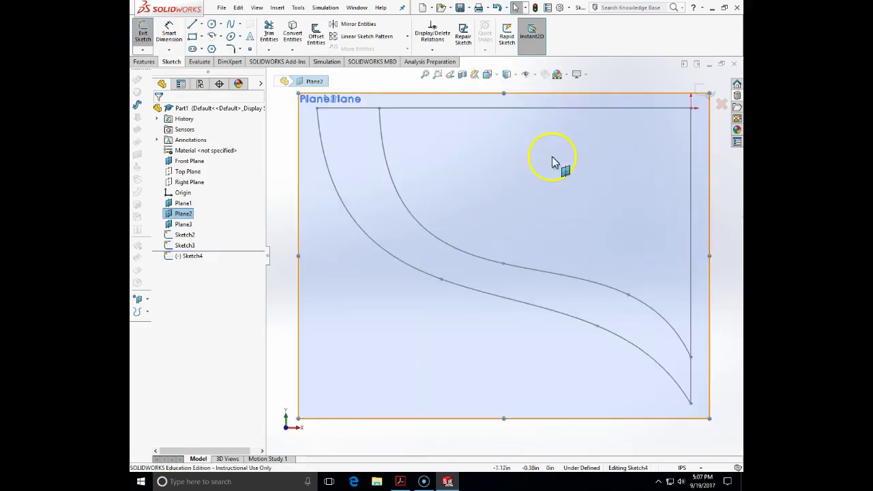
click(192, 25)
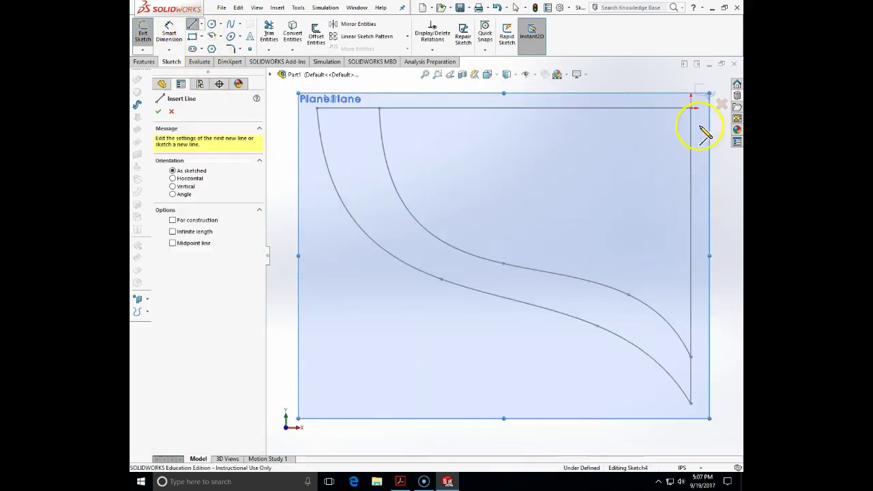
click(691, 108)
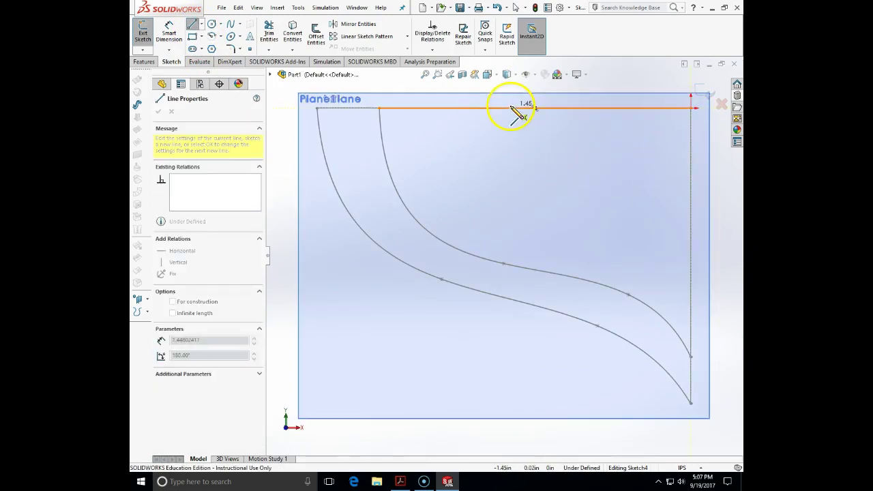
click(499, 108)
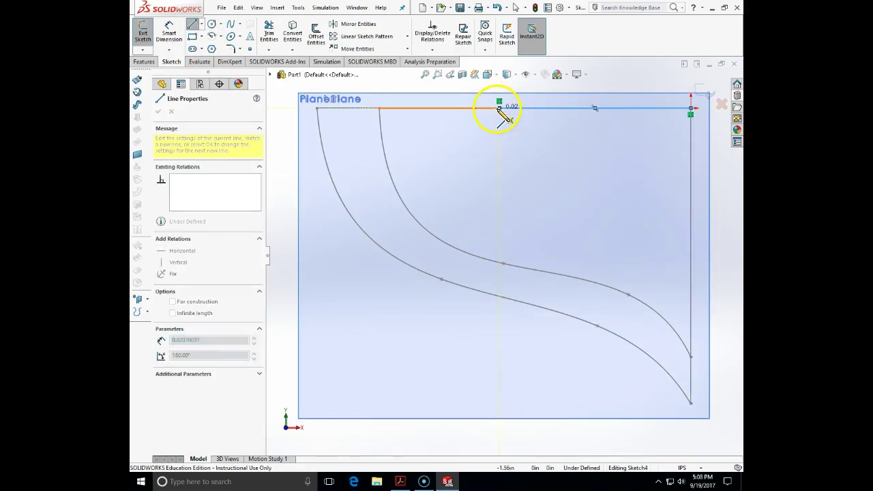
key(Escape)
click(502, 114)
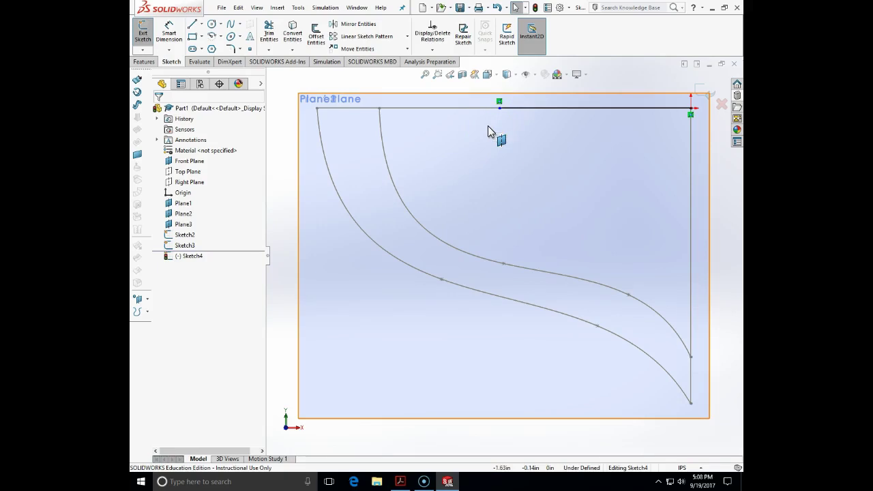
click(181, 30)
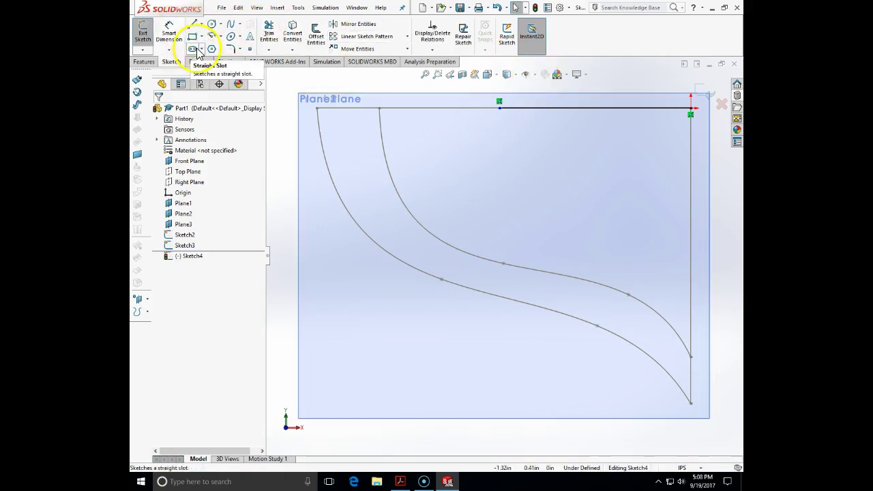
click(168, 33)
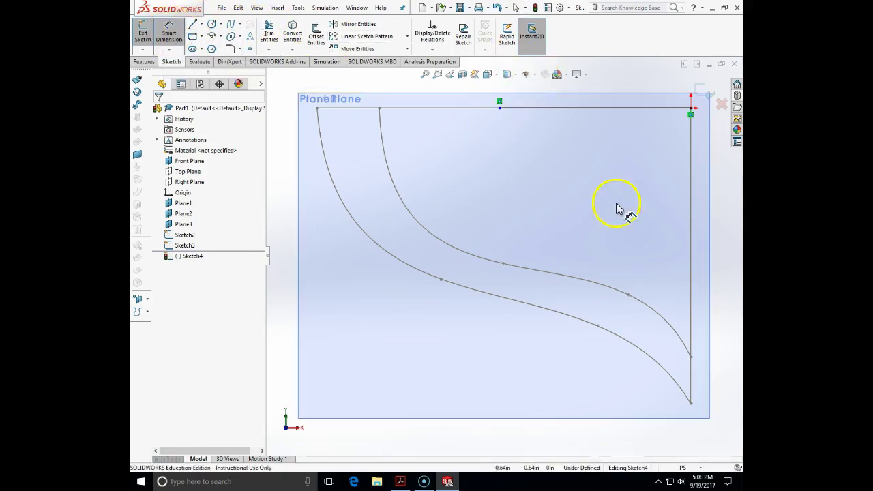
click(561, 109)
click(575, 179)
text(.675)
key(Return)
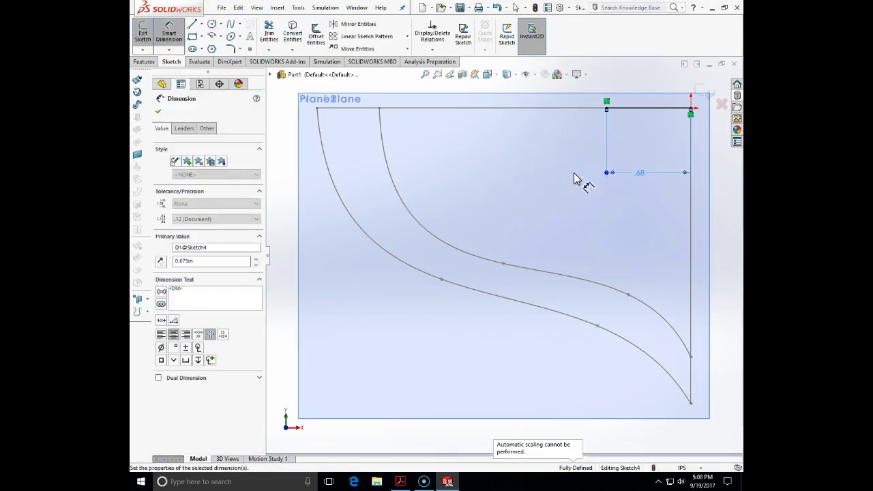
click(159, 111)
Draw a vertical line down from the top line's right end and dimension it 0.60 in
click(192, 24)
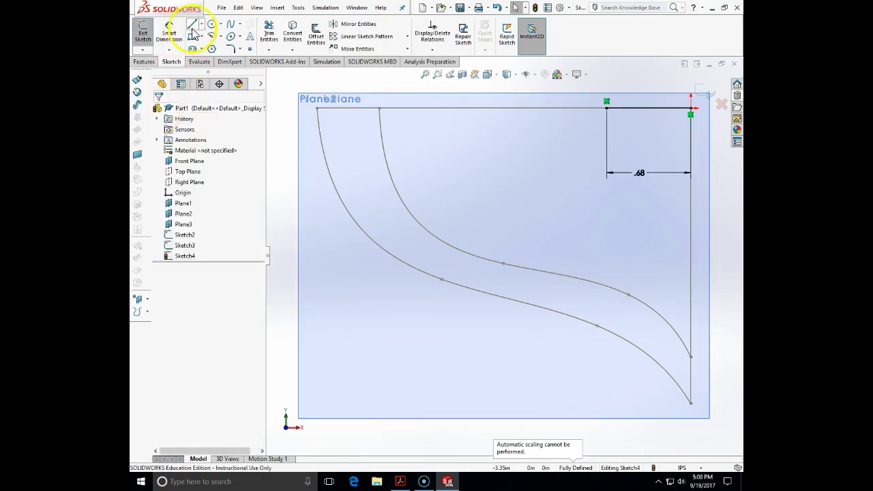
click(691, 110)
click(691, 209)
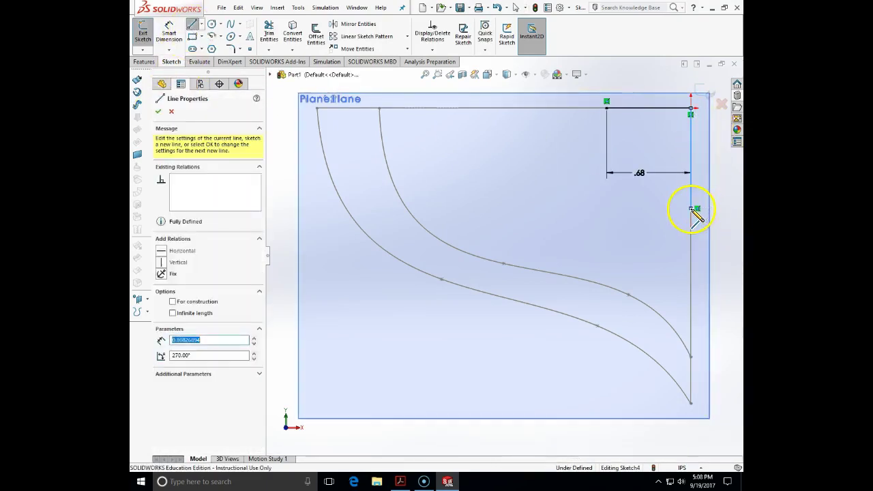
key(Escape)
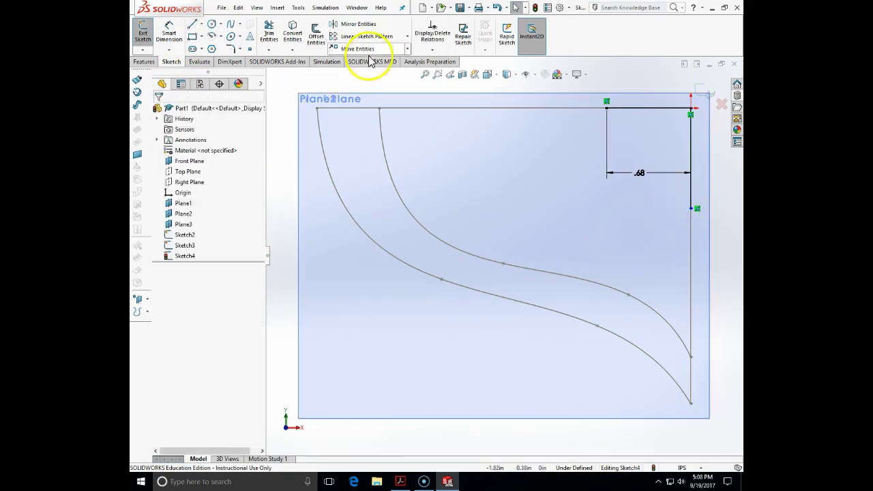
click(168, 34)
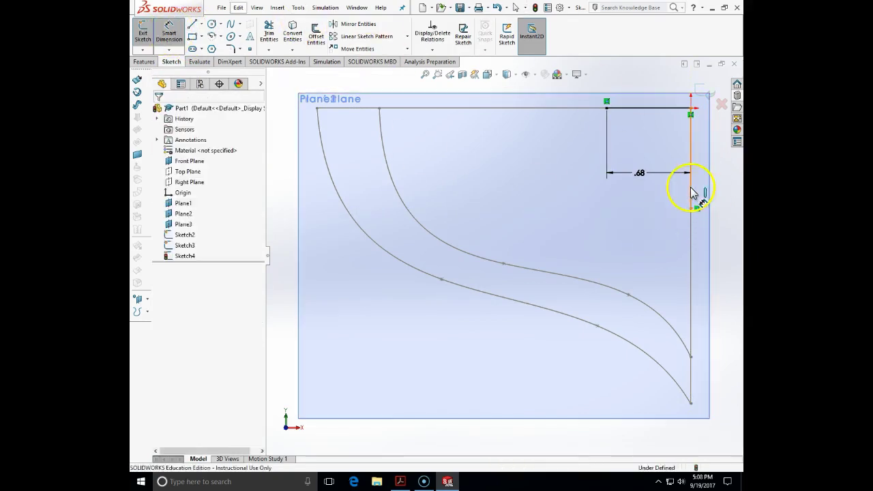
click(692, 193)
click(720, 194)
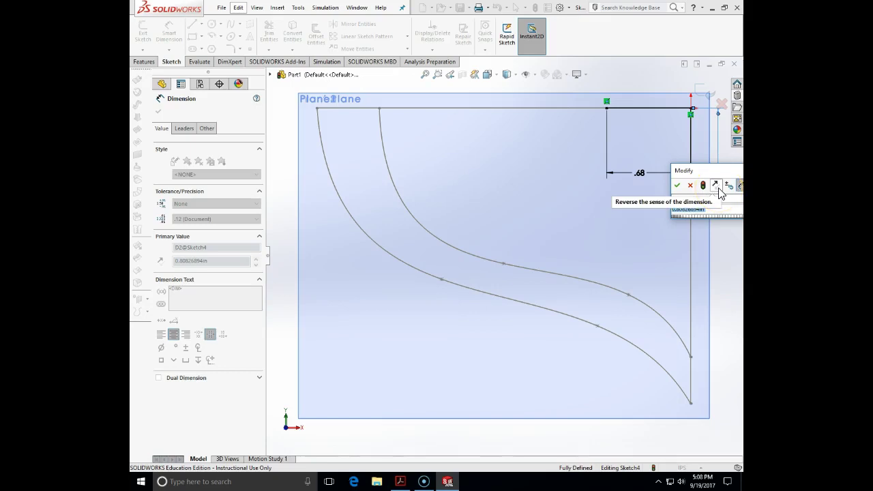
text(.6)
key(Return)
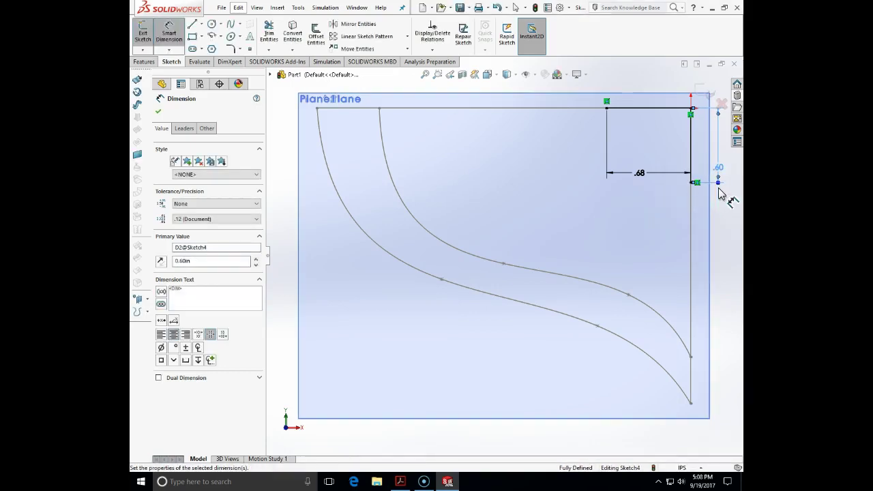
key(Escape)
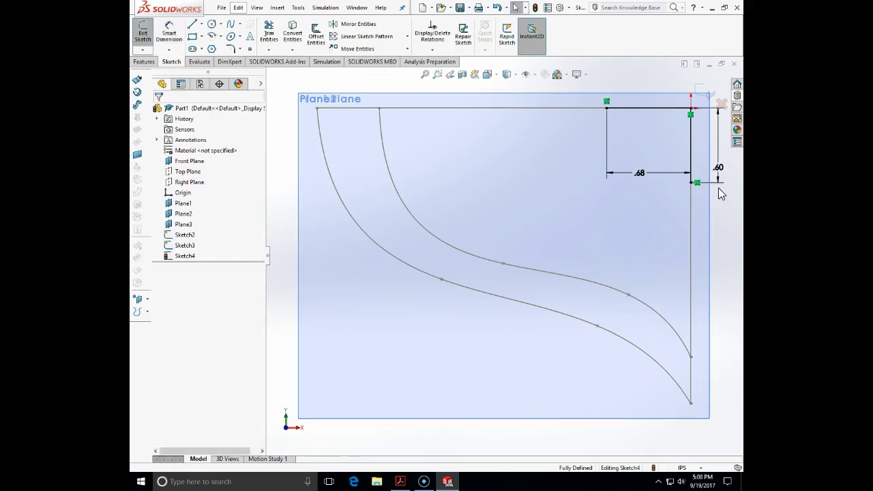
click(231, 24)
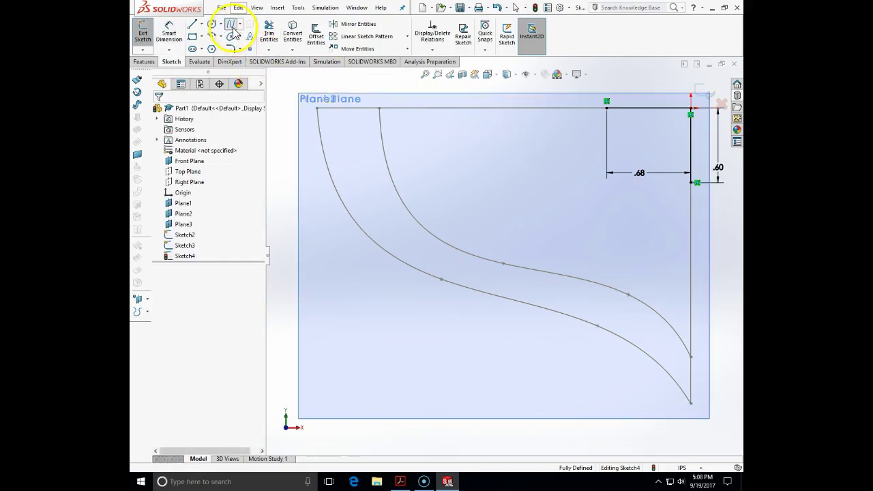
Draw a spline from the top line's left end through two inner points to the vertical line's bottom
click(607, 109)
click(636, 136)
click(663, 154)
click(690, 180)
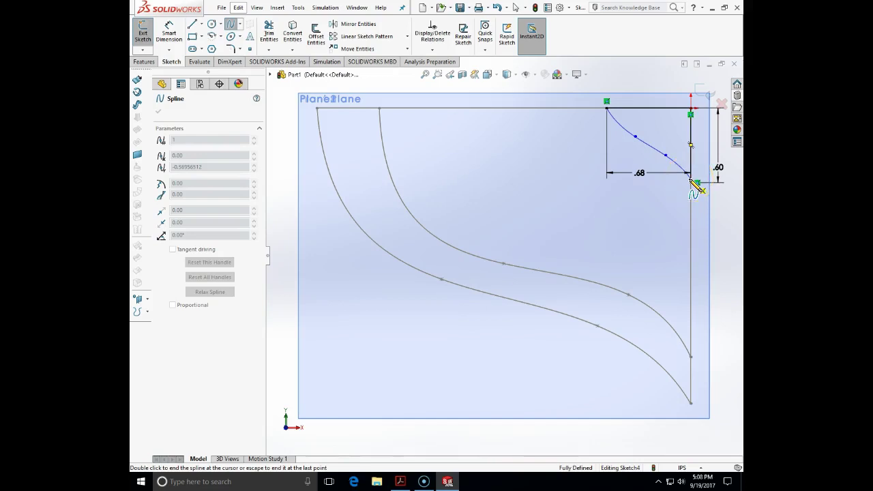
key(Escape)
click(636, 176)
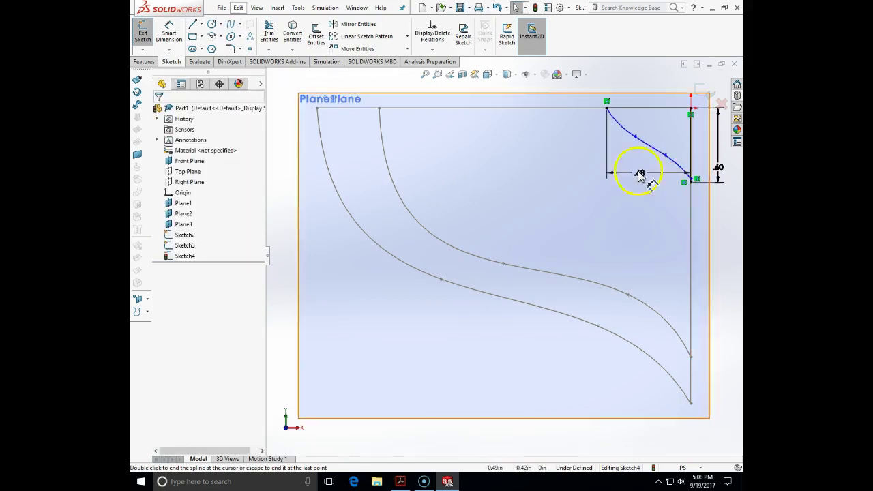
Dimension the spline's inner points 0.20 in and 0.375 in below the top line
click(169, 28)
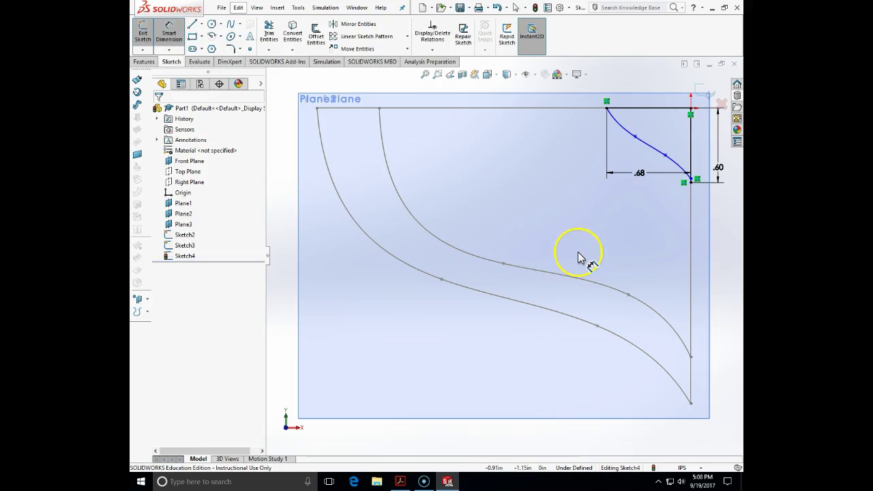
click(635, 136)
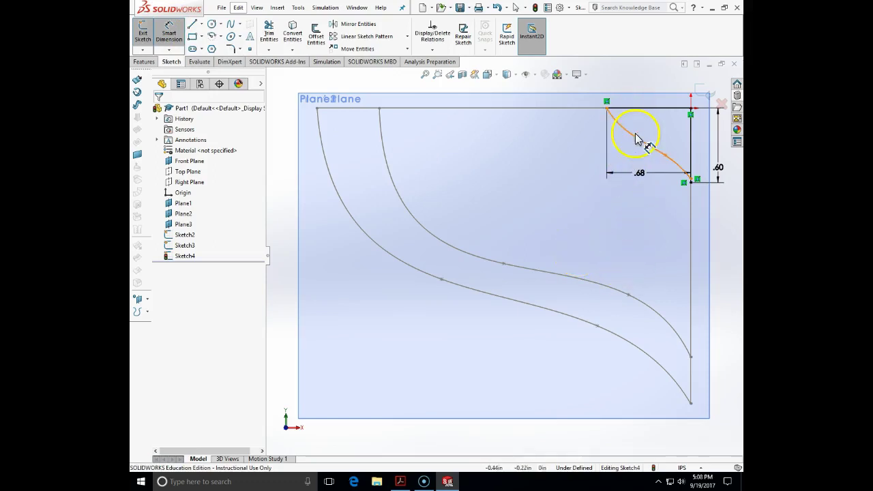
click(639, 109)
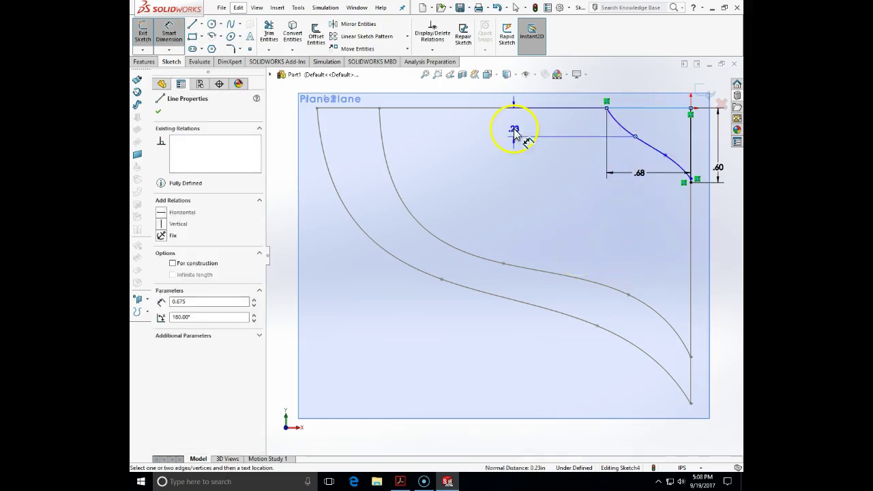
click(522, 129)
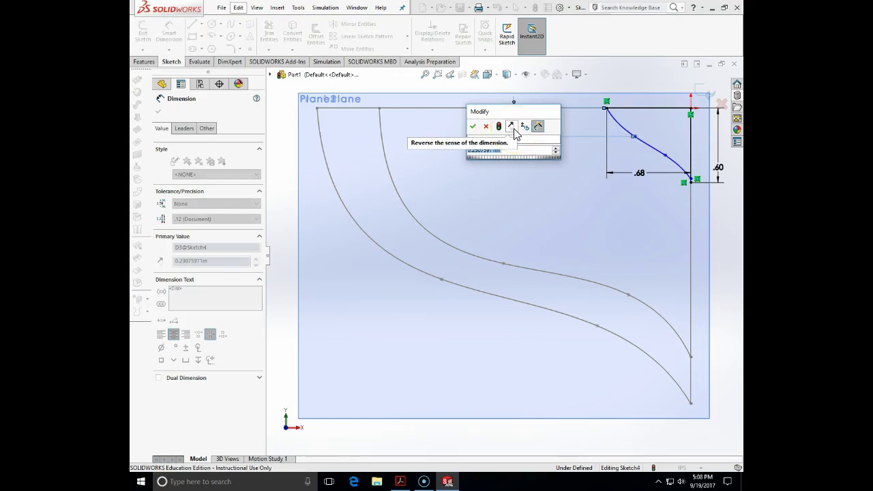
text(.2)
click(472, 126)
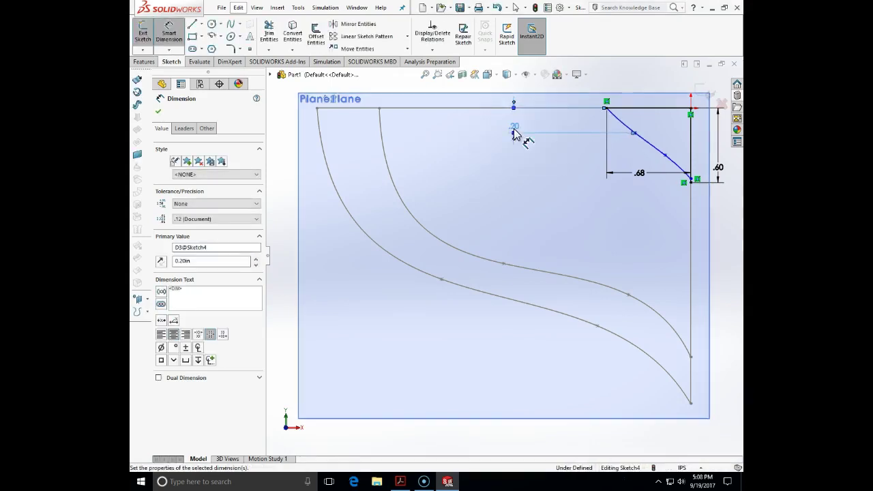
click(667, 156)
click(665, 108)
click(452, 141)
text(.375)
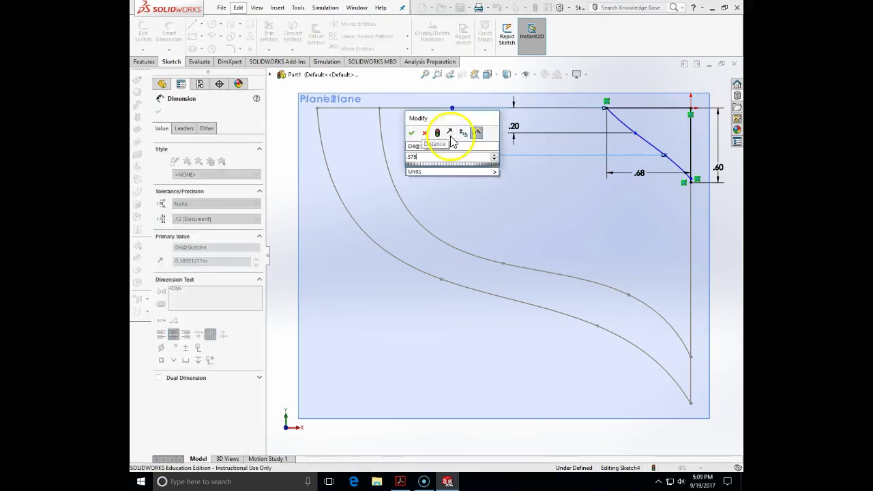
key(Return)
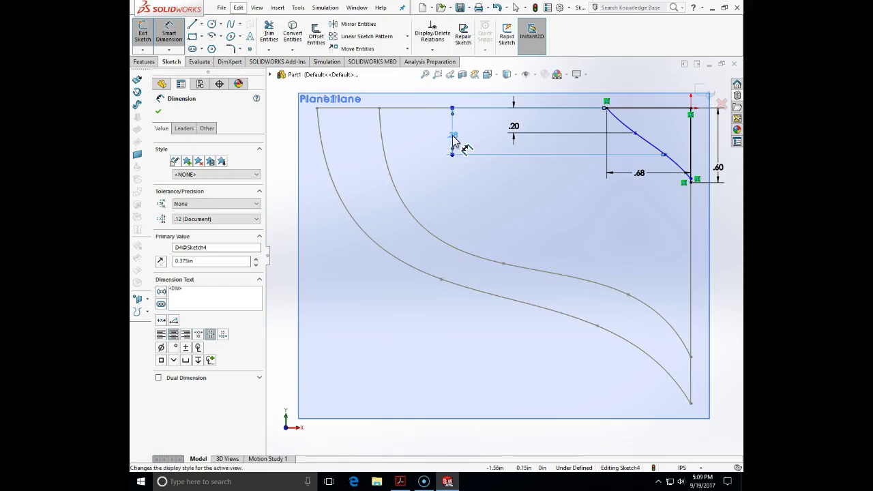
Dimension the spline's inner points 0.50 in and 0.20 in from the vertical line
click(640, 137)
click(691, 146)
click(655, 258)
text(.5)
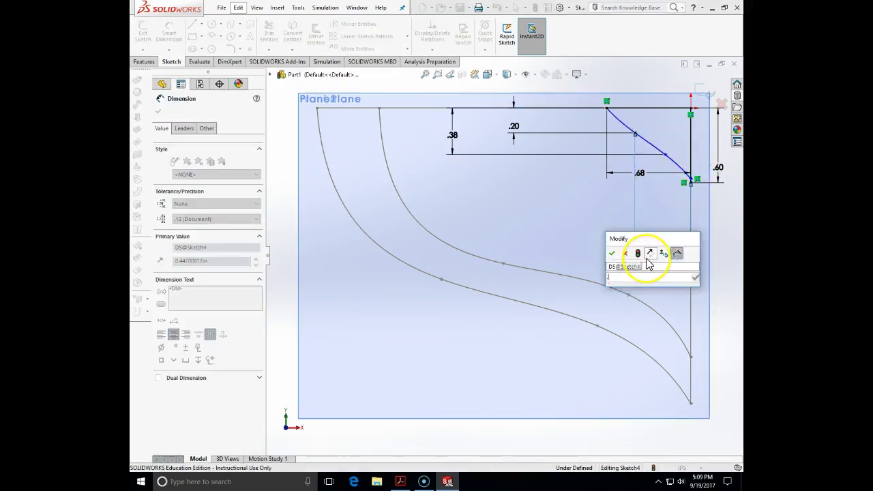
key(Return)
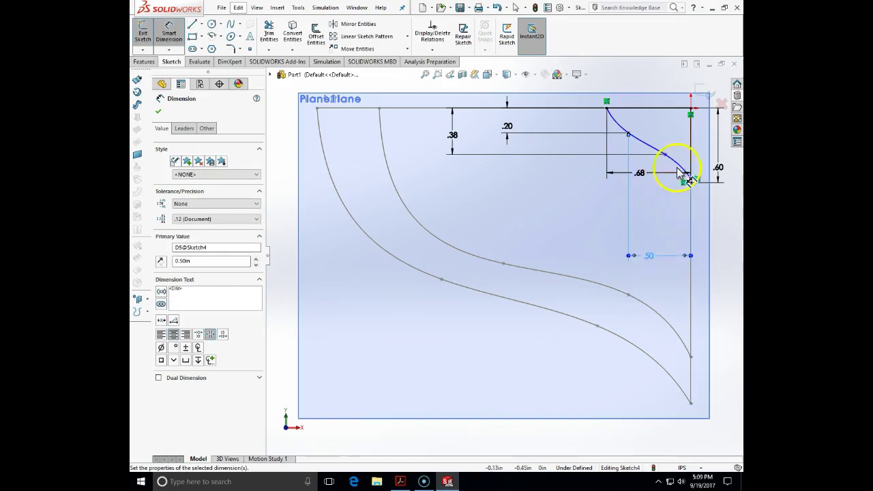
click(666, 155)
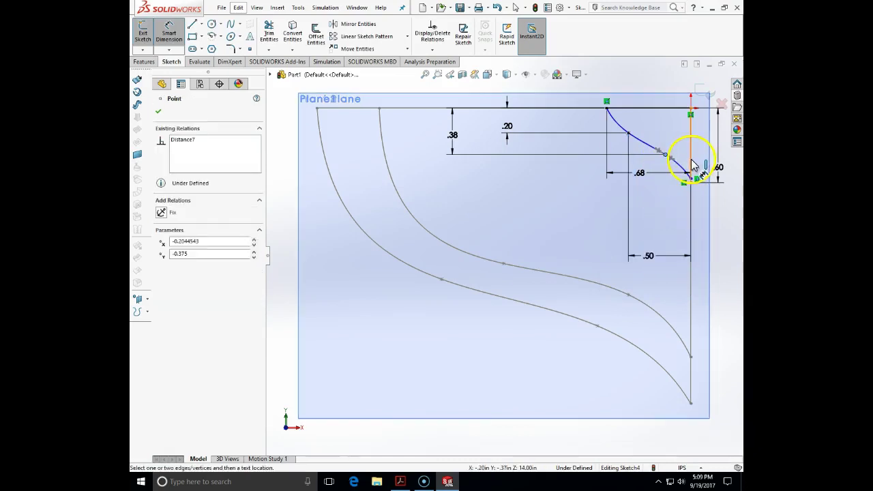
click(691, 164)
click(683, 304)
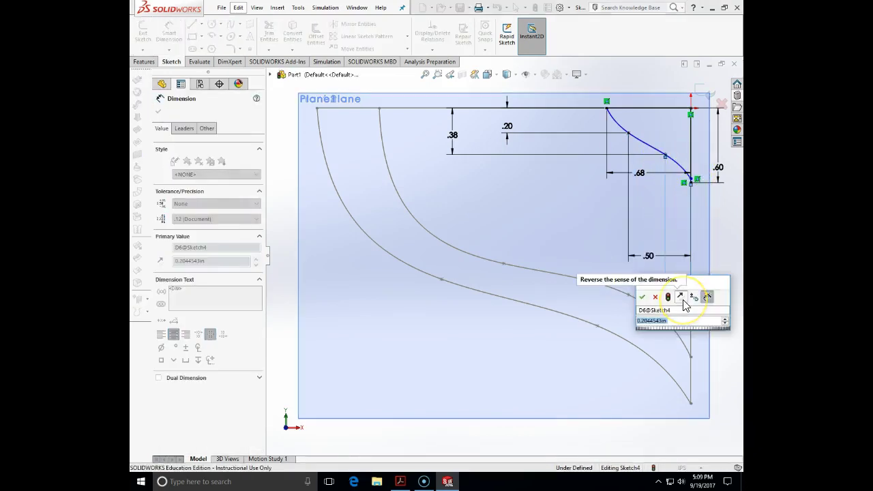
text(.4)
key(Return)
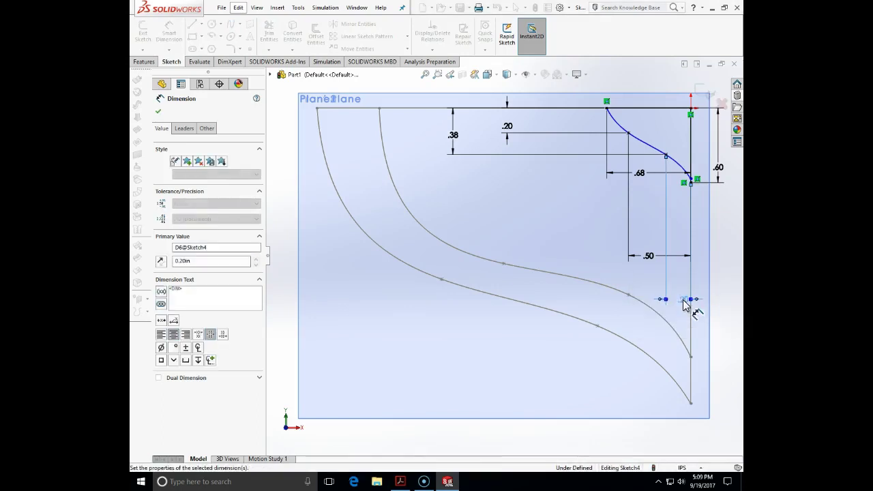
click(705, 263)
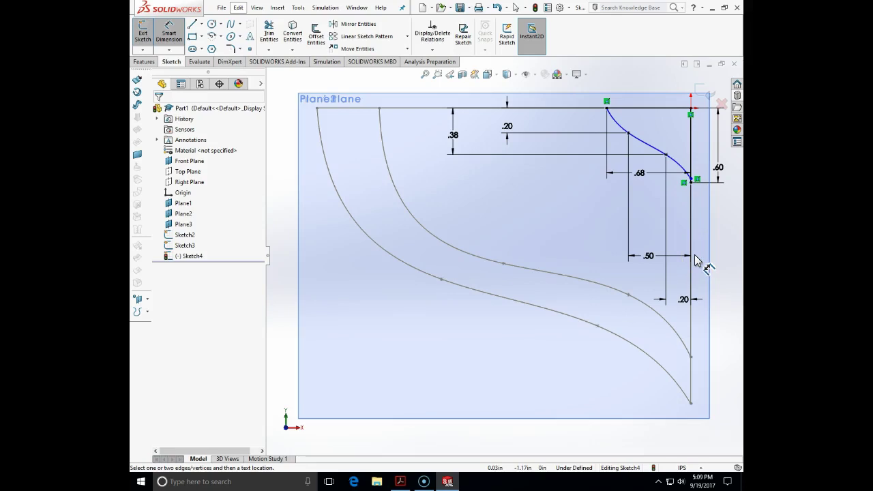
Dimension the spline's lower end point 0.03 in from the vertical line
middle_click(604, 195)
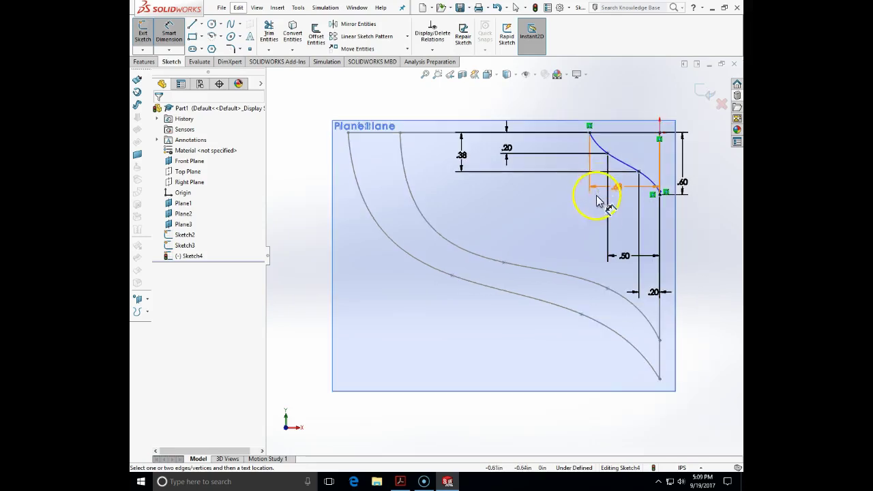
click(633, 157)
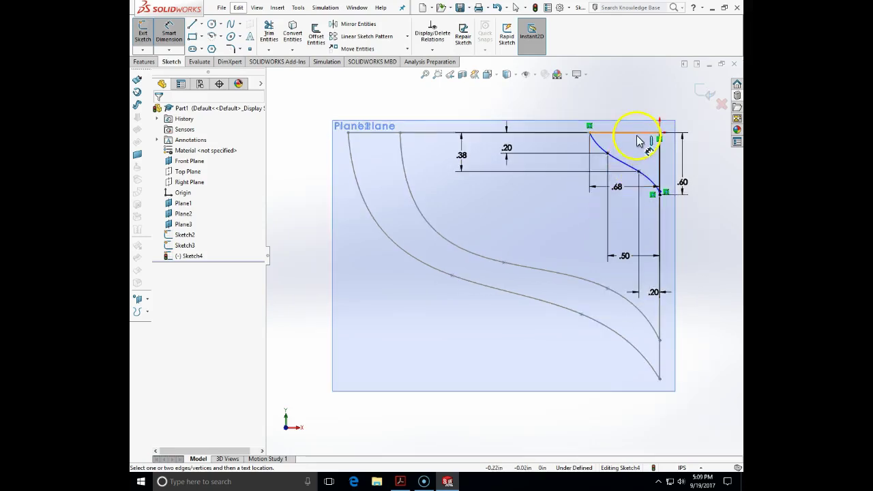
click(639, 81)
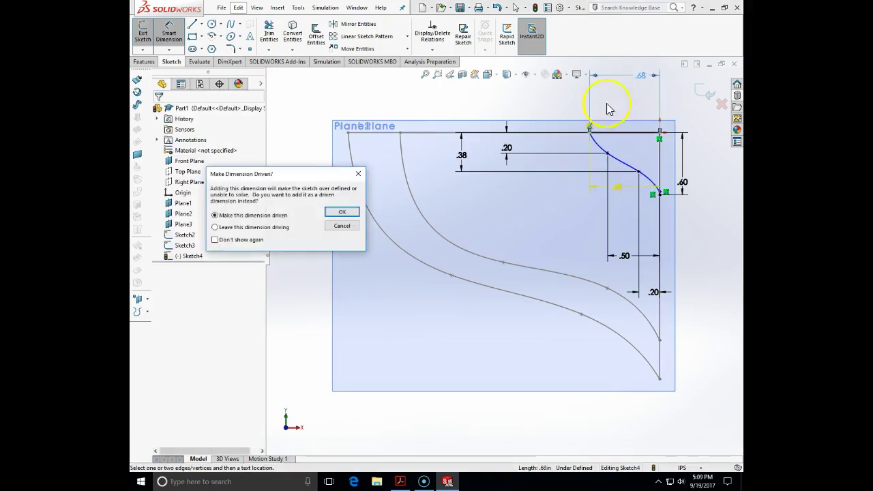
click(342, 223)
scroll(659, 202, down, 3)
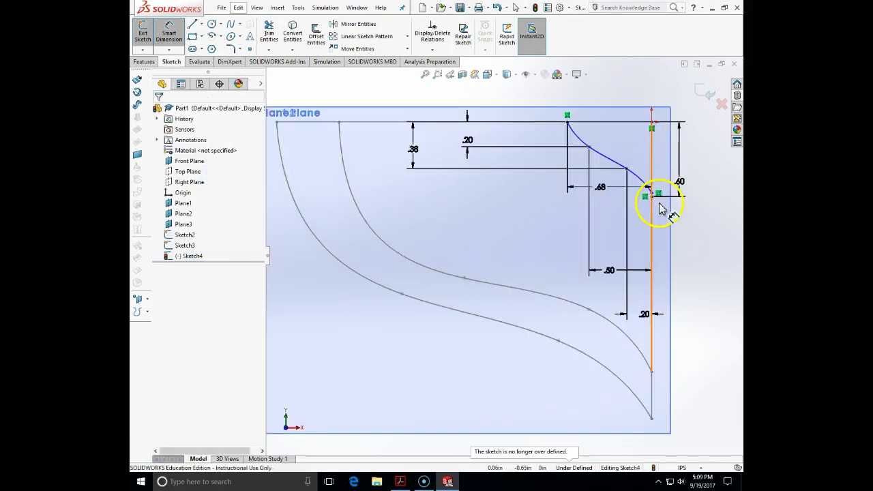
click(644, 198)
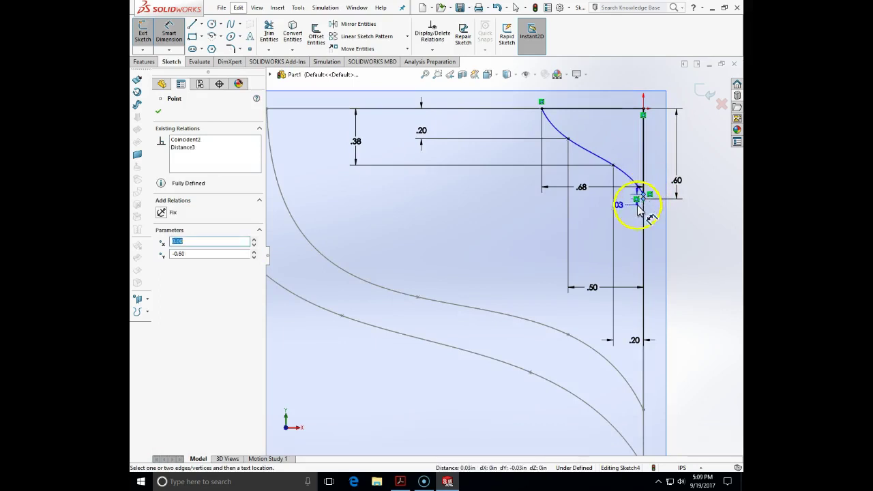
key(Escape)
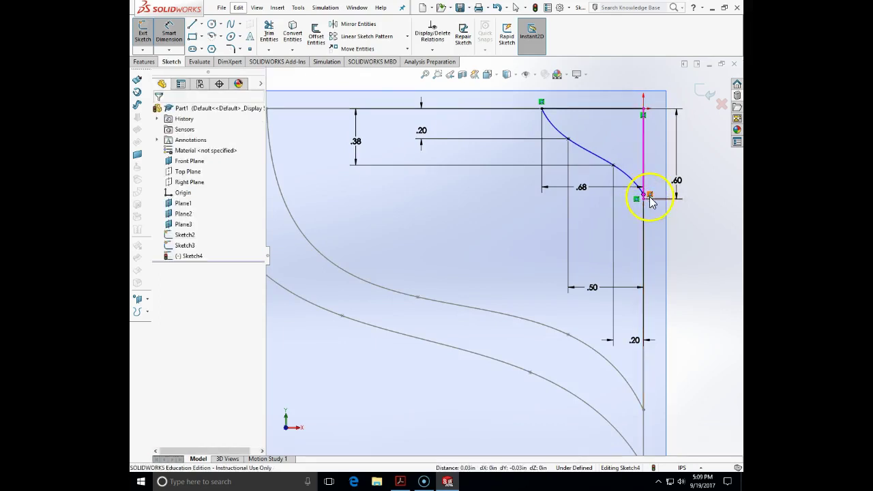
click(644, 199)
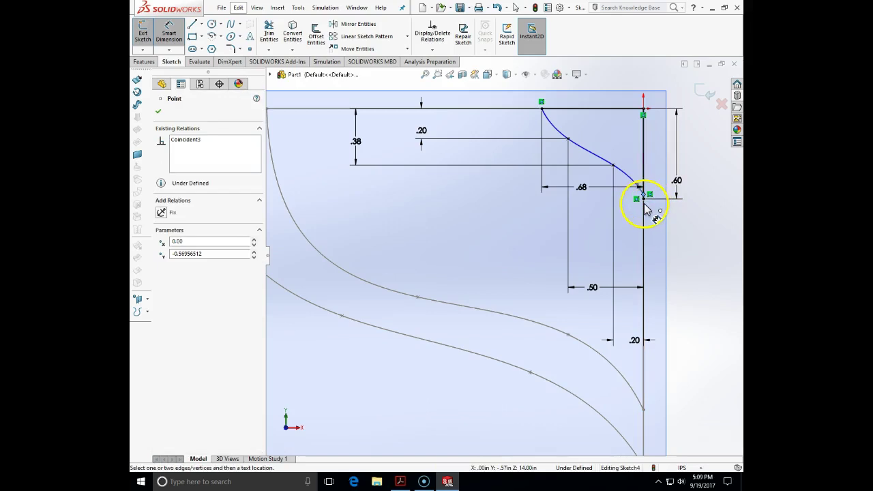
key(ctrl+z)
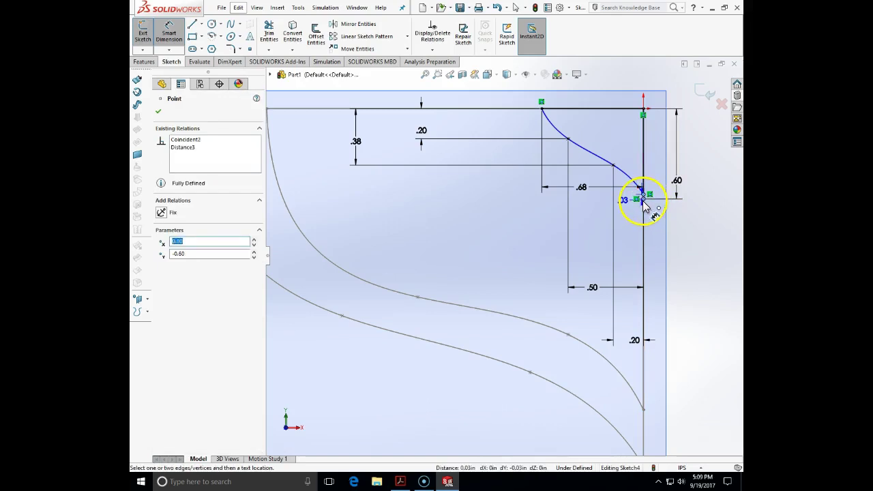
key(Escape)
key(Escape)
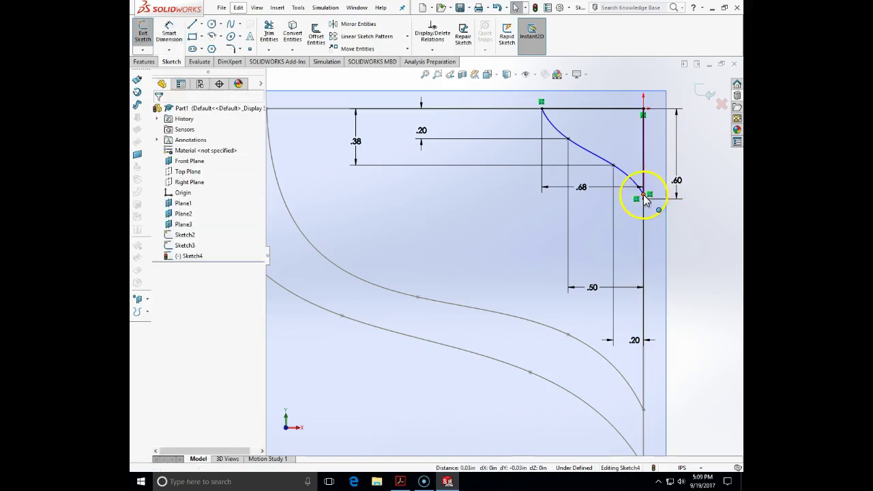
Merge the spline's end point with the vertical line's bottom point
click(645, 197)
ctrl+click(644, 199)
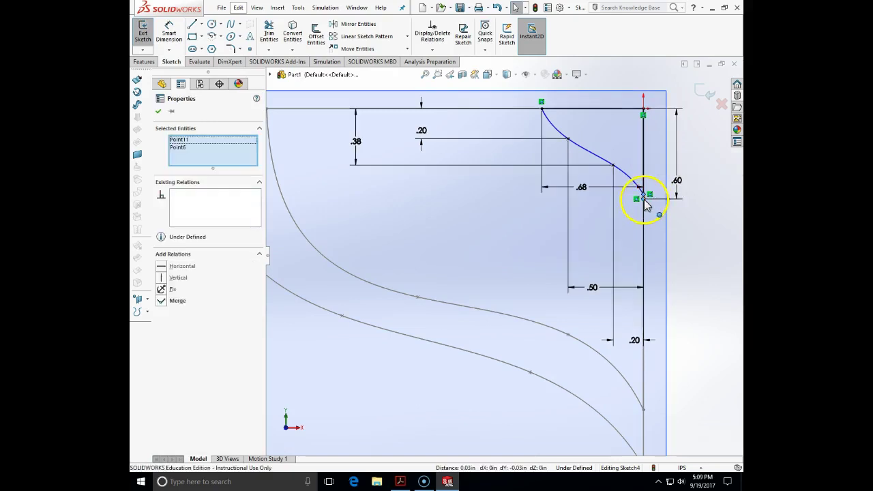
click(167, 301)
click(324, 382)
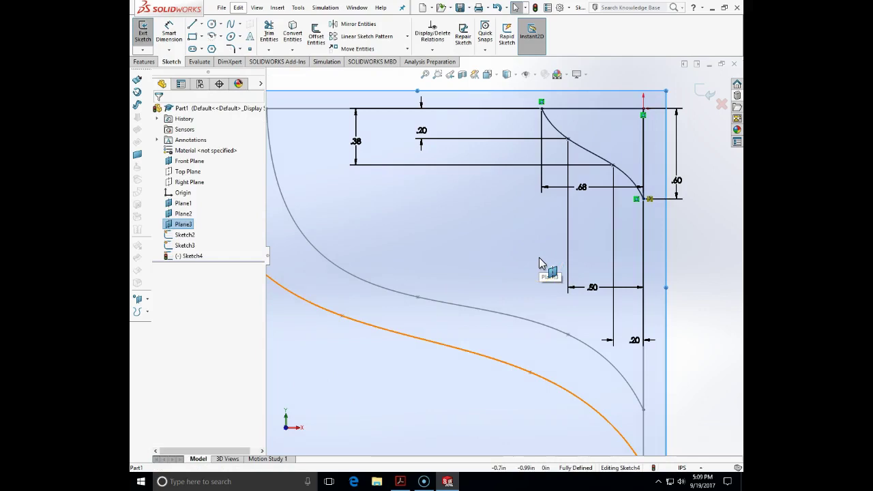
Fit the view, switch to a 3D view of the profile planes and exit Sketch4
key(f)
key(ctrl+shift+z)
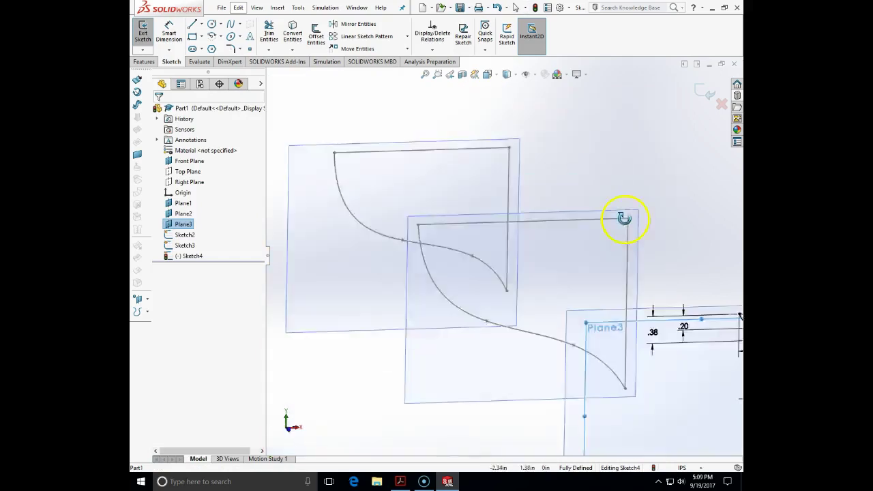
key(ctrl+shift+z)
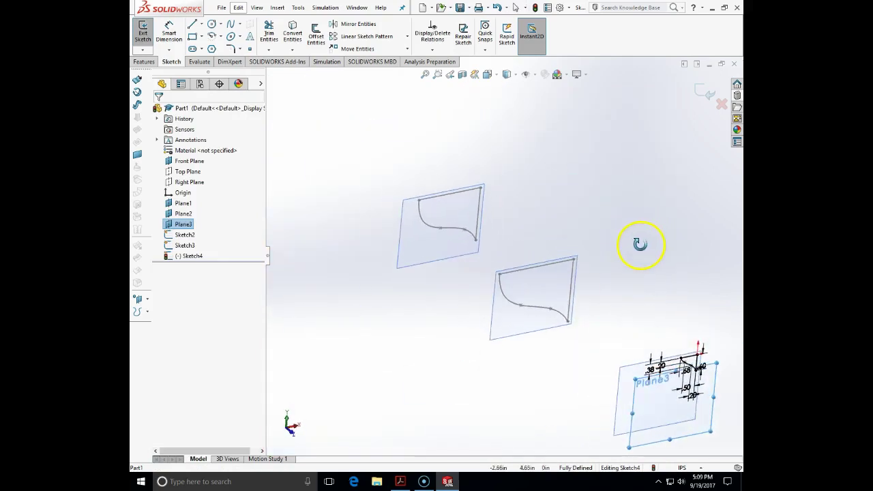
click(706, 99)
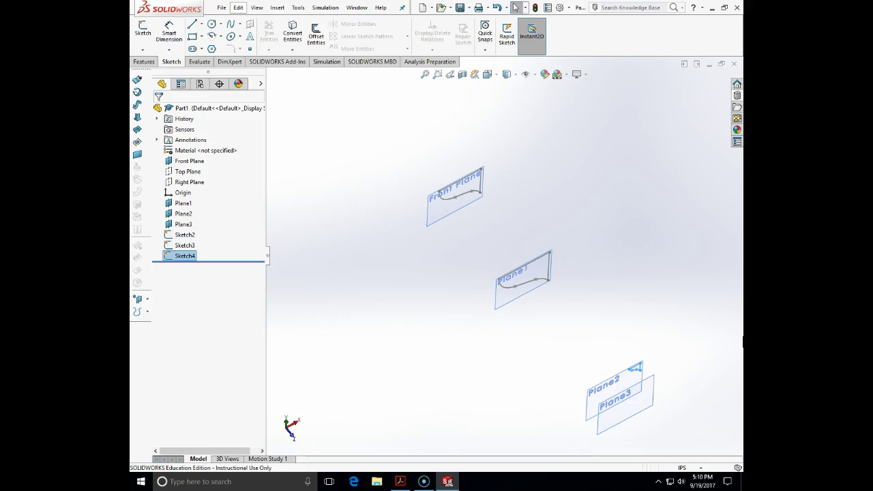
Create Sketch5 on Plane3 with one point at the profile's top corner, then close it
click(142, 49)
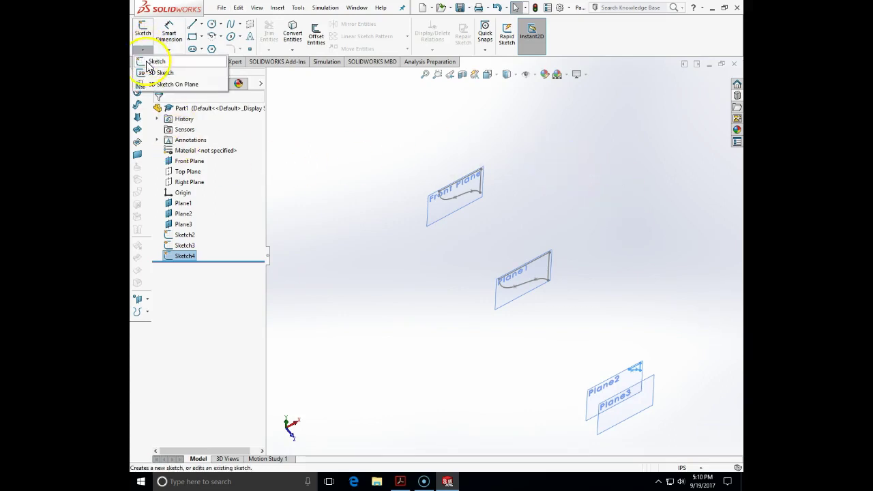
click(652, 383)
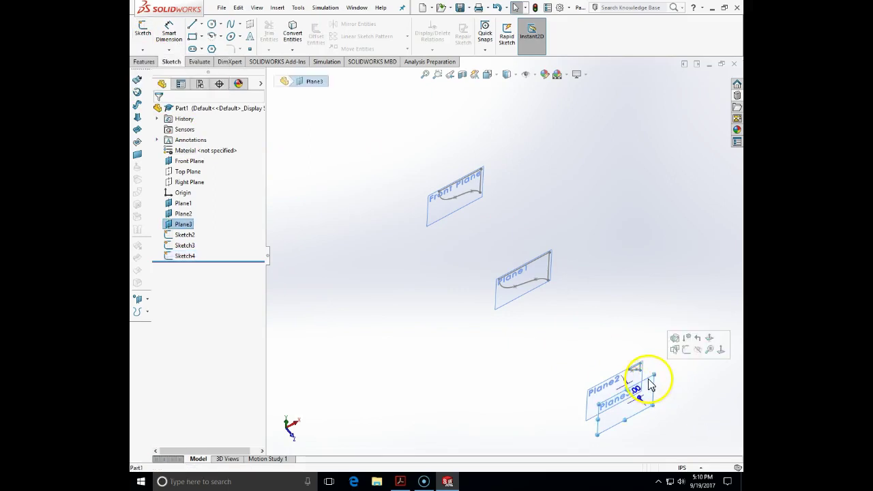
click(142, 30)
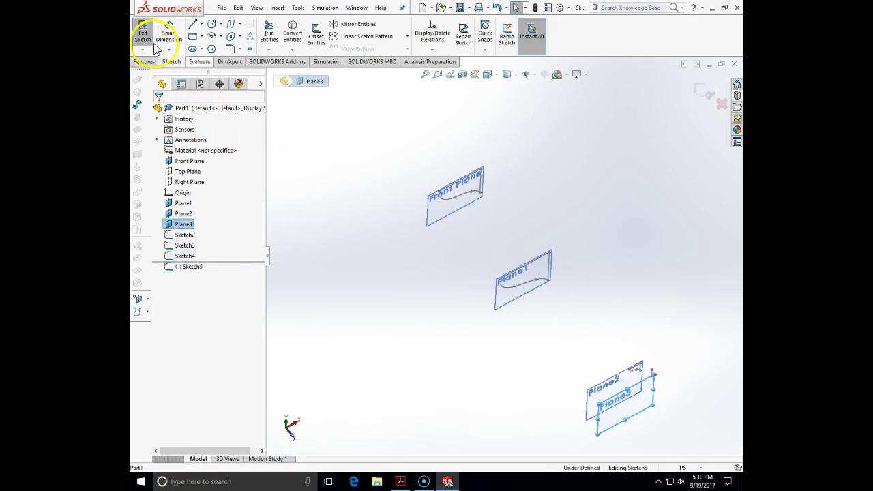
click(488, 75)
click(542, 128)
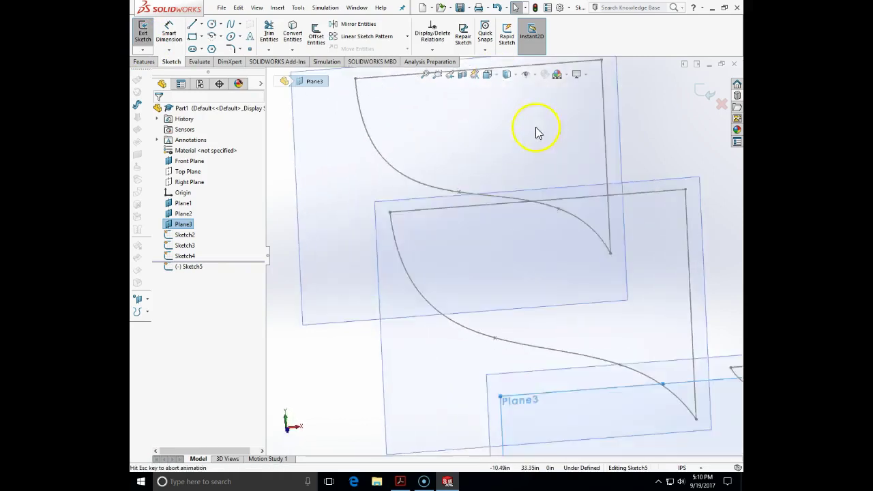
click(250, 48)
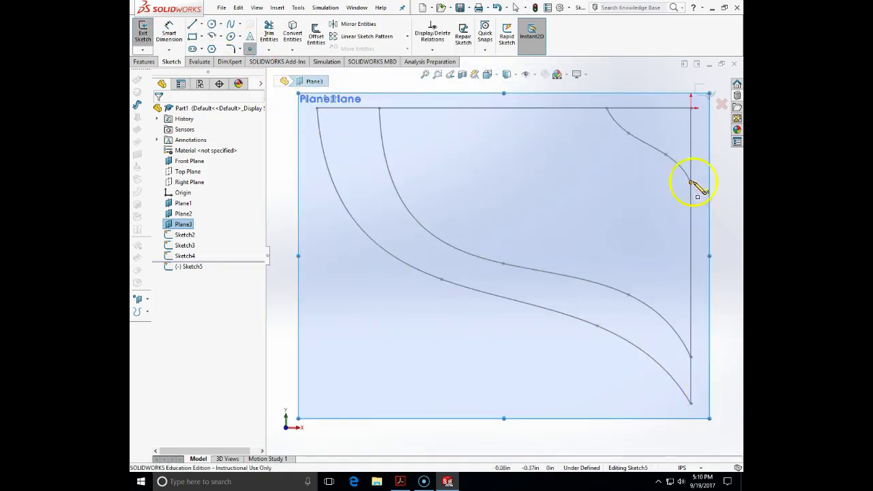
click(691, 109)
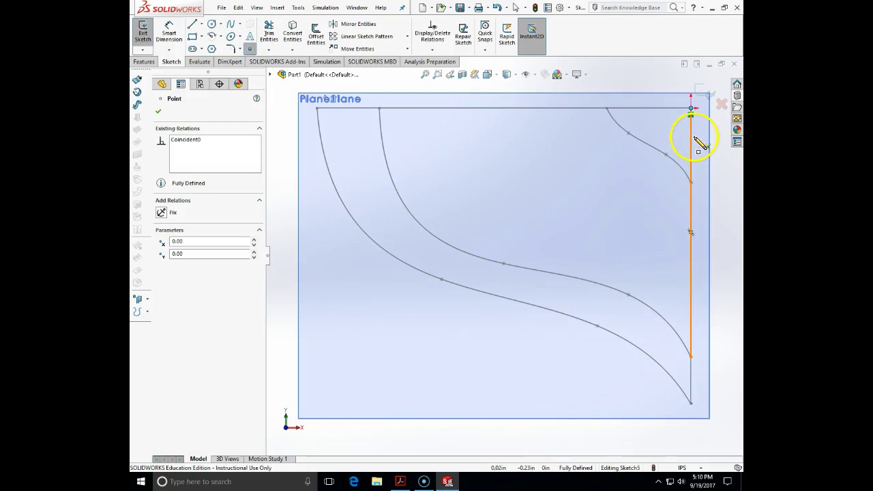
key(ctrl+b)
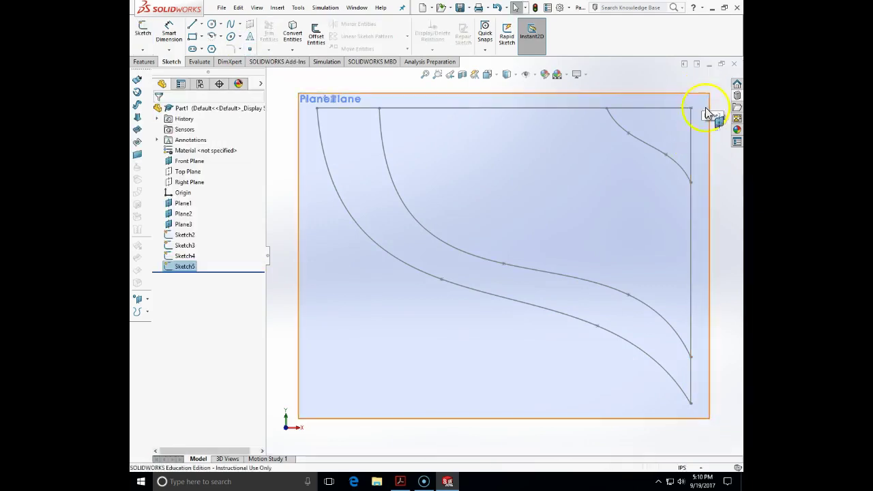
key(ctrl+7)
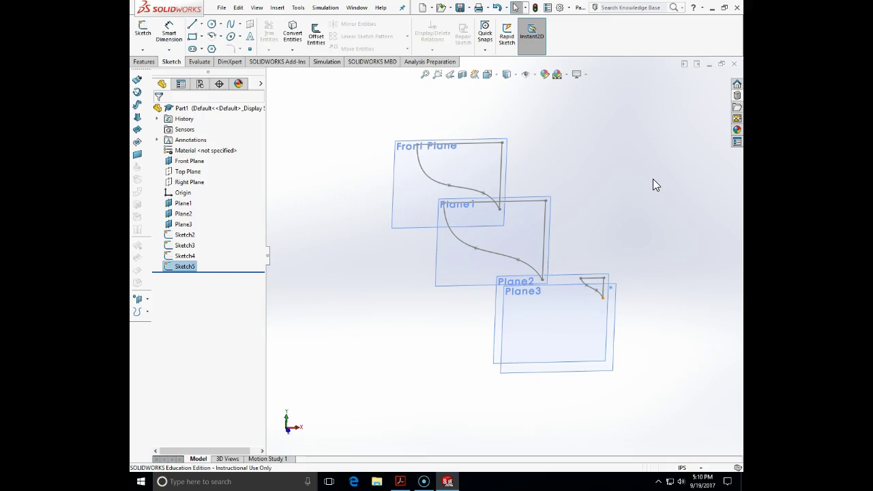
Orbit and fit the view around the four sketch planes, then show the Features commands
mouse_move(571, 193)
middle_down()
mouse_move(598, 160)
mouse_move(626, 255)
mouse_move(599, 228)
mouse_move(589, 142)
mouse_move(605, 136)
mouse_move(661, 170)
mouse_move(670, 203)
mouse_move(550, 243)
middle_up()
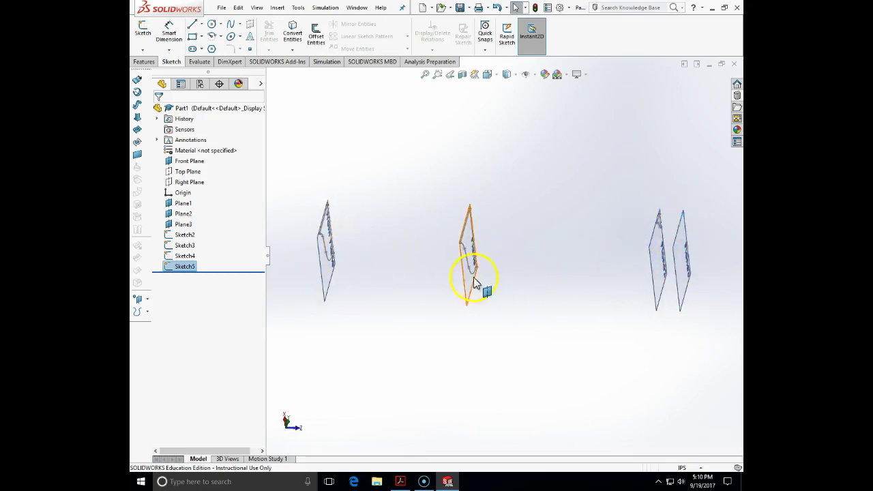
scroll(341, 259, down, 2)
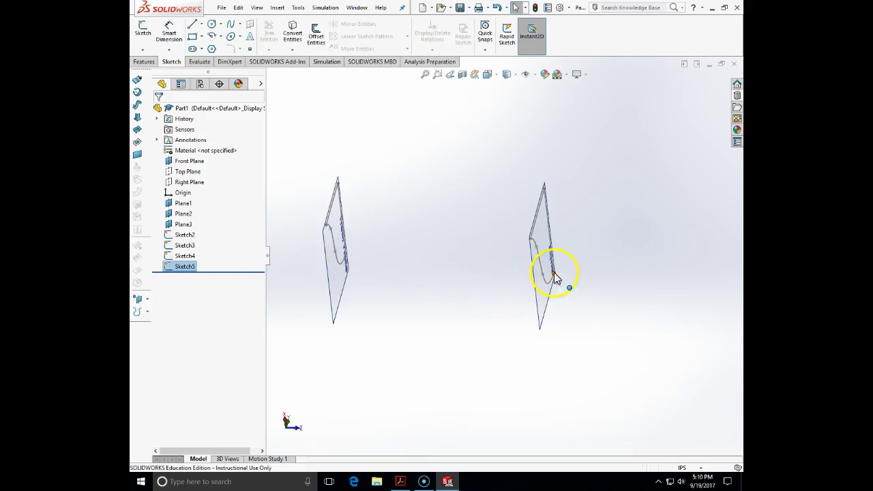
key(f)
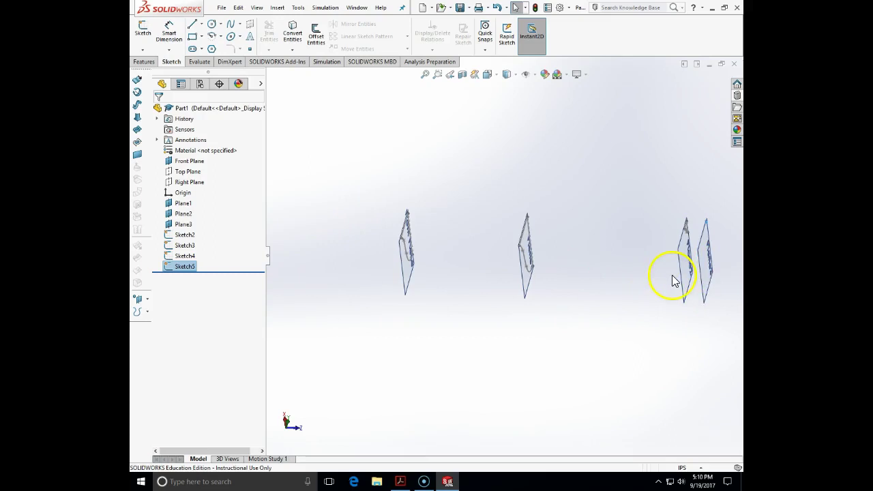
mouse_move(507, 314)
middle_down()
mouse_move(511, 363)
mouse_move(479, 419)
mouse_move(456, 265)
mouse_move(388, 290)
mouse_move(402, 307)
mouse_move(392, 273)
middle_up()
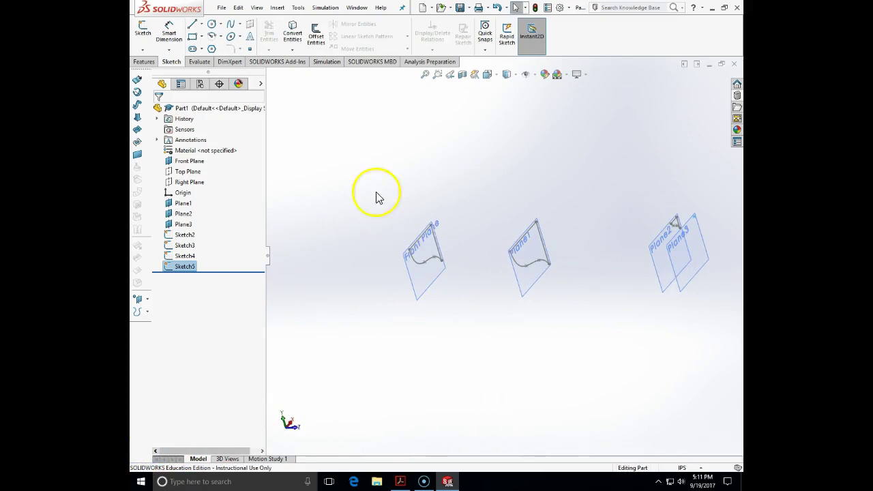
click(277, 8)
mouse_move(295, 45)
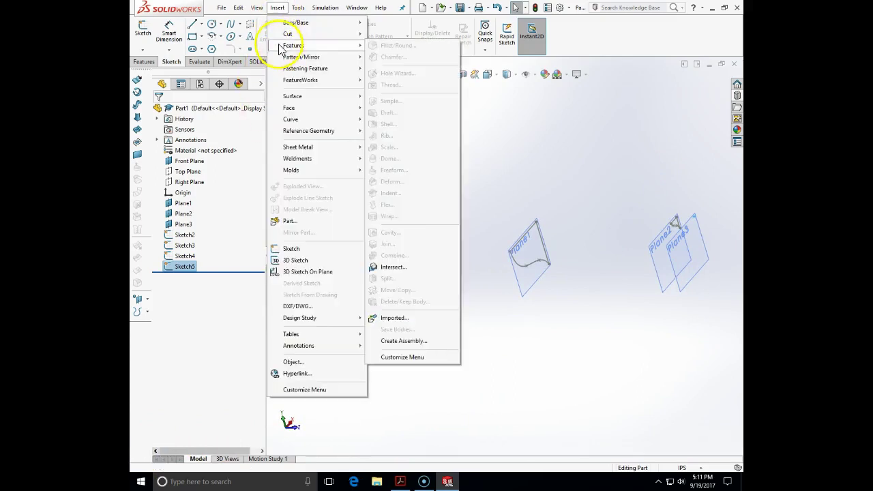
click(517, 111)
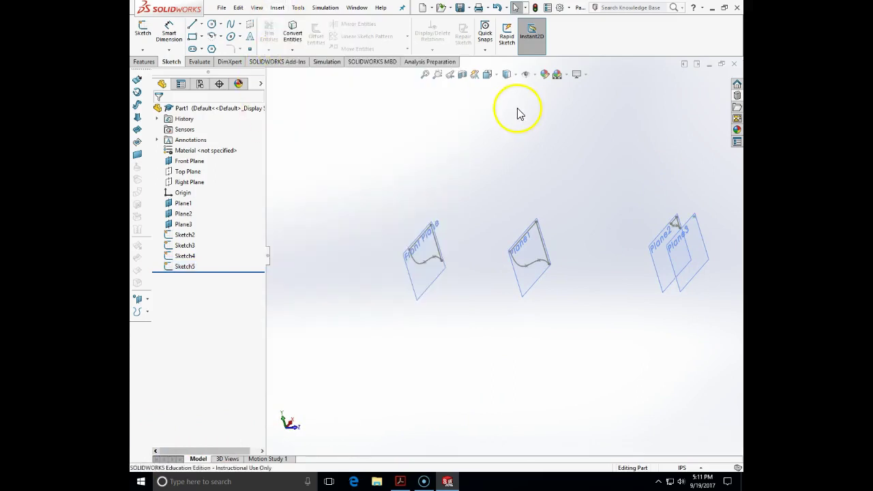
click(145, 62)
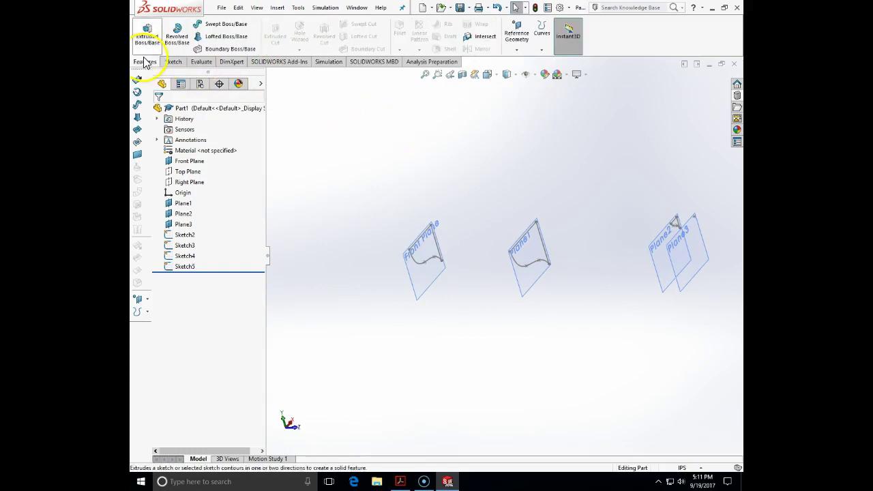
Start a Loft and pick Sketch2, Sketch3, Sketch4 and the Sketch5 point as profiles
click(217, 38)
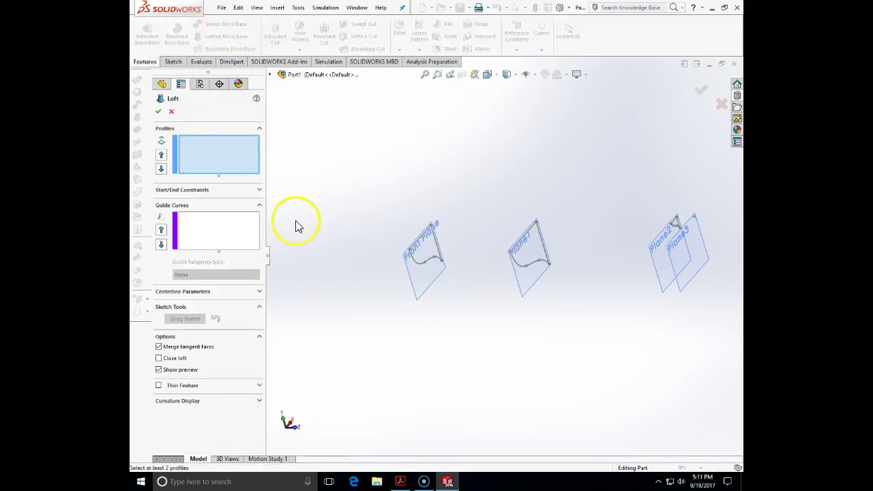
mouse_move(296, 253)
middle_down()
mouse_move(419, 293)
mouse_move(408, 258)
mouse_move(436, 241)
mouse_move(571, 302)
mouse_move(626, 265)
middle_up()
click(451, 268)
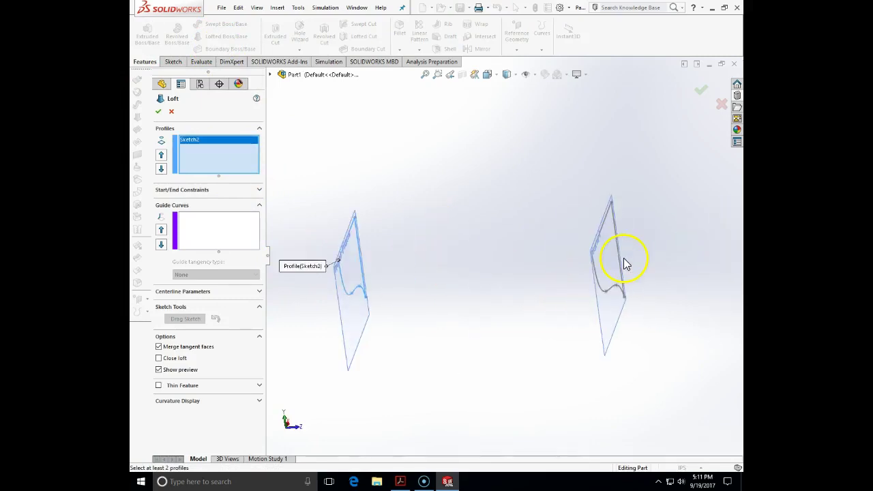
scroll(626, 264, down, 2)
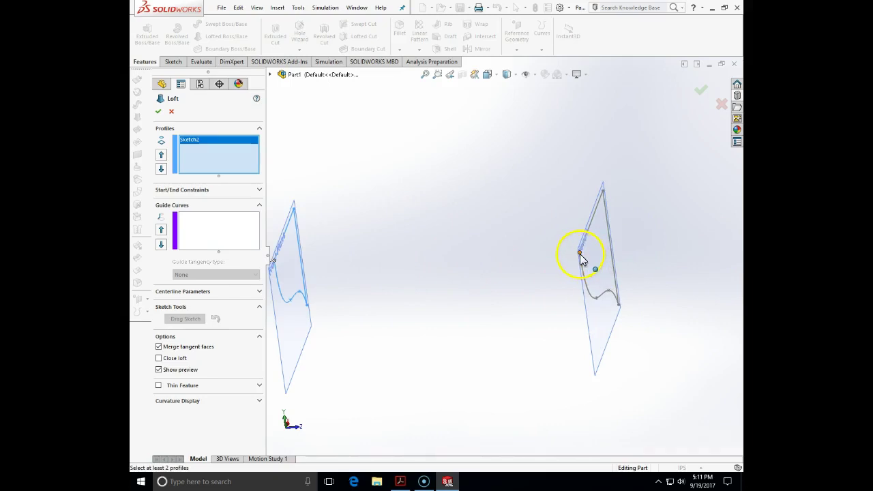
click(579, 253)
scroll(649, 318, up, 4)
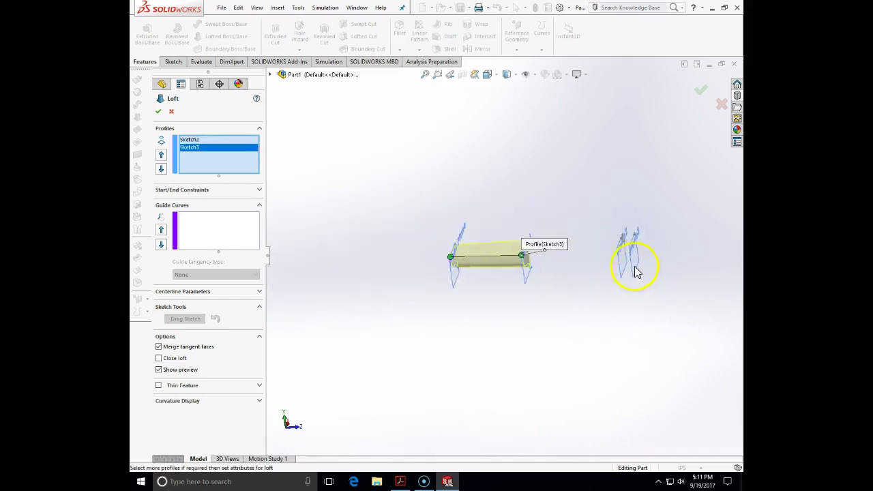
scroll(634, 270, down, 4)
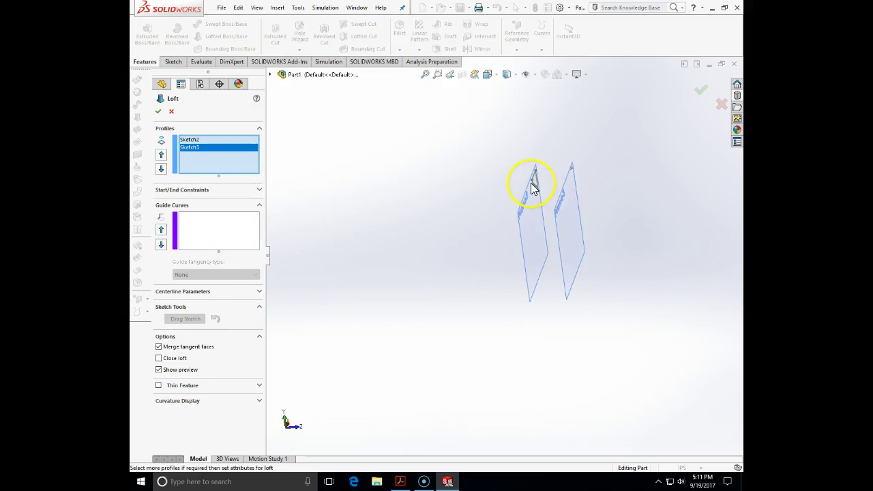
click(532, 181)
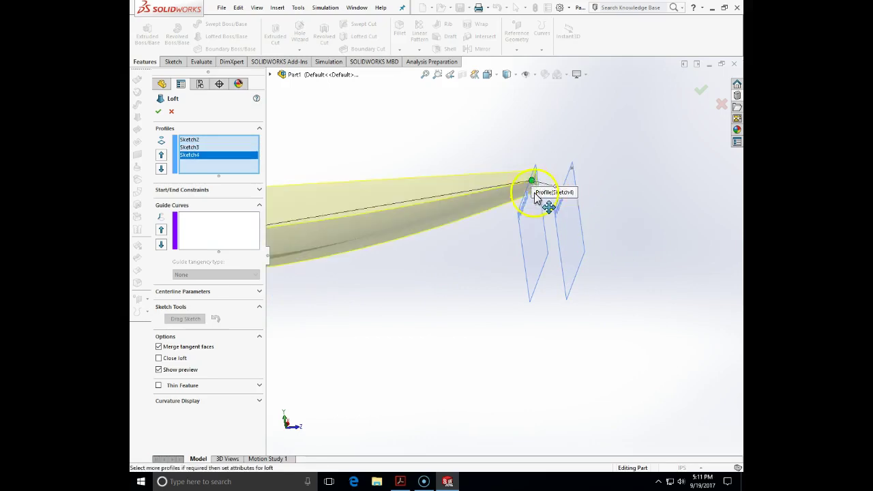
scroll(566, 203, down, 2)
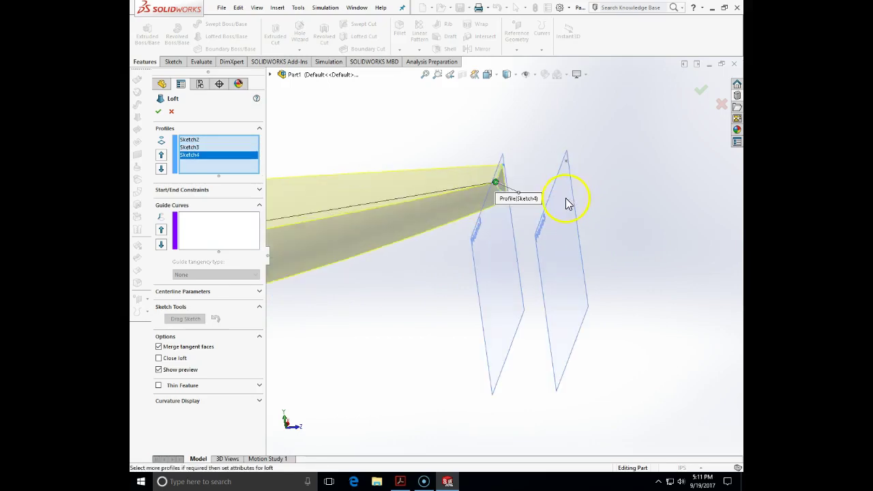
click(567, 163)
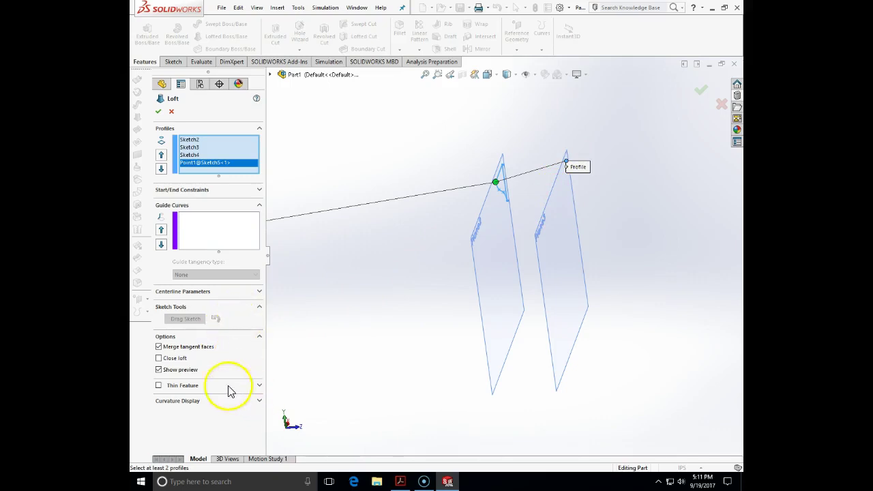
Set the loft's start and end constraints to None and confirm it as Loft1
click(158, 347)
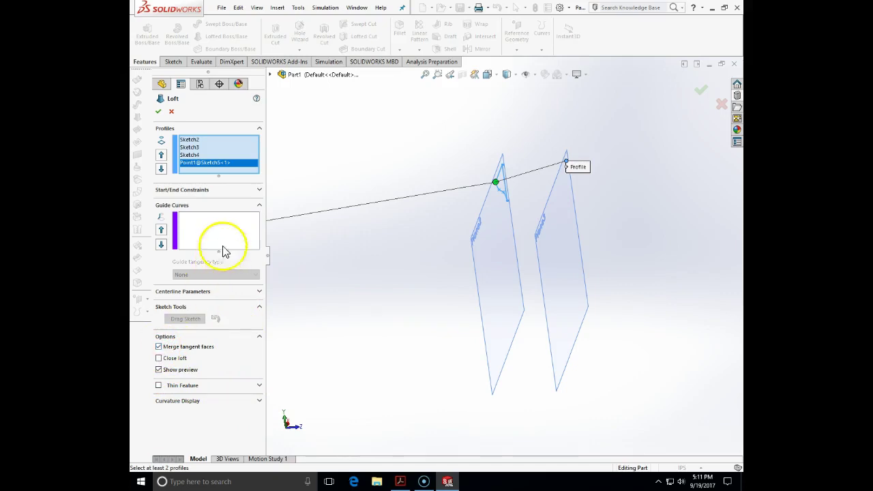
click(259, 191)
click(257, 212)
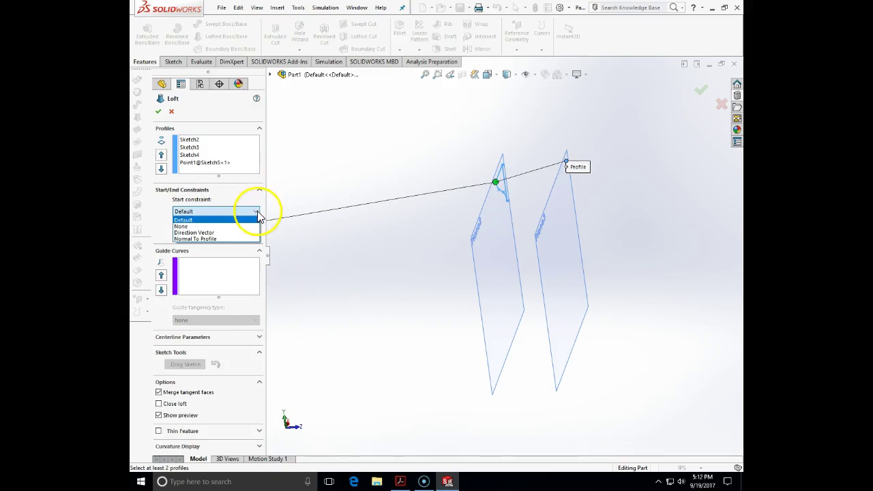
click(200, 227)
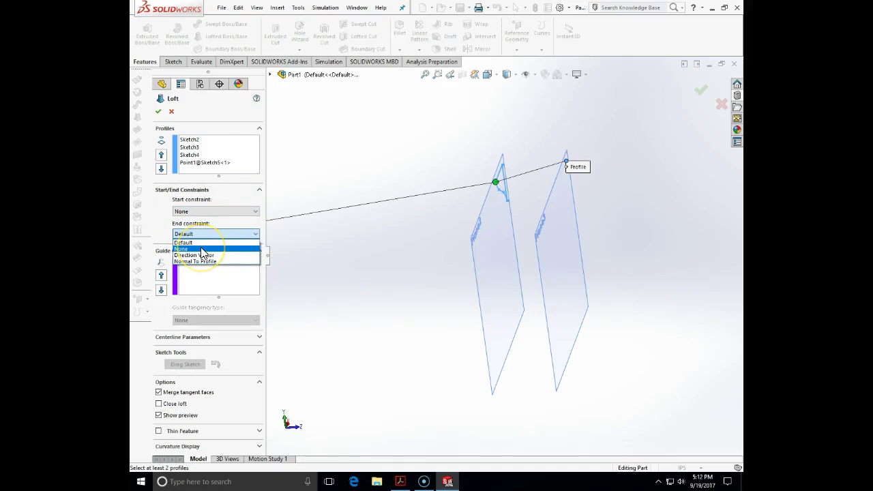
click(200, 246)
scroll(376, 327, up, 5)
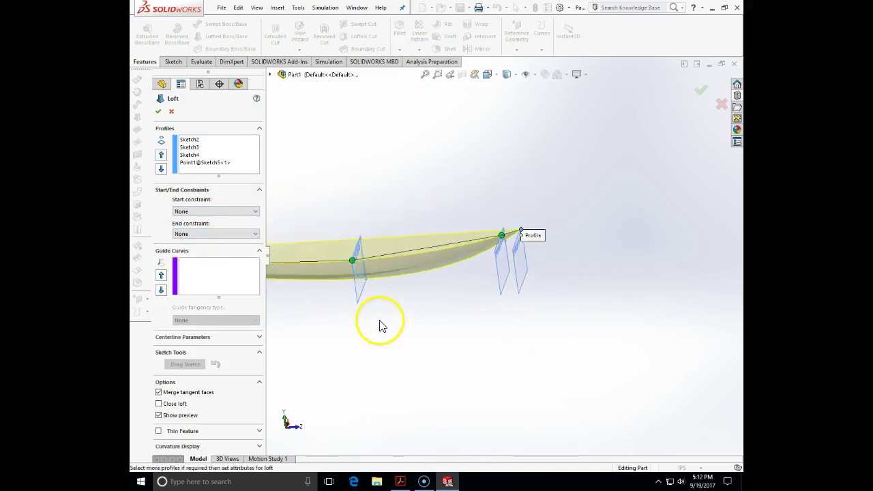
middle_drag(373, 307, 272, 317)
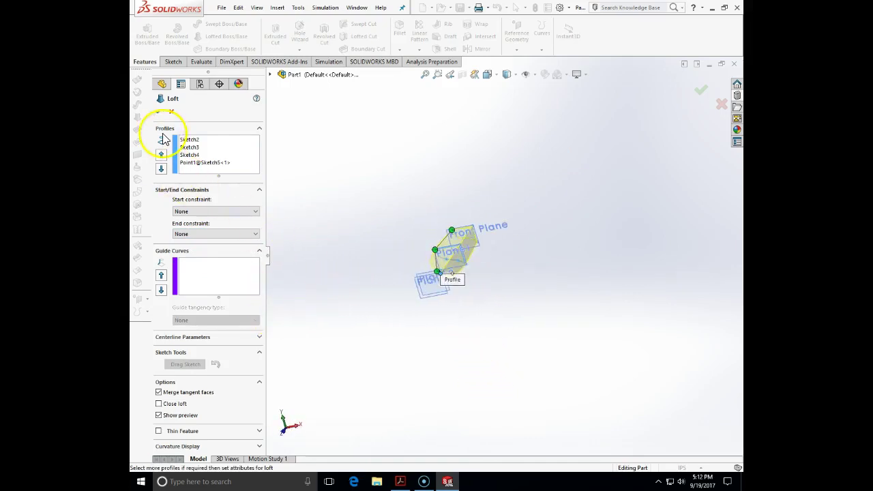
click(158, 111)
mouse_move(504, 268)
middle_down()
mouse_move(564, 249)
mouse_move(627, 337)
mouse_move(625, 316)
mouse_move(552, 220)
mouse_move(448, 216)
mouse_move(454, 307)
mouse_move(451, 253)
mouse_move(455, 307)
mouse_move(470, 308)
mouse_move(515, 363)
middle_up()
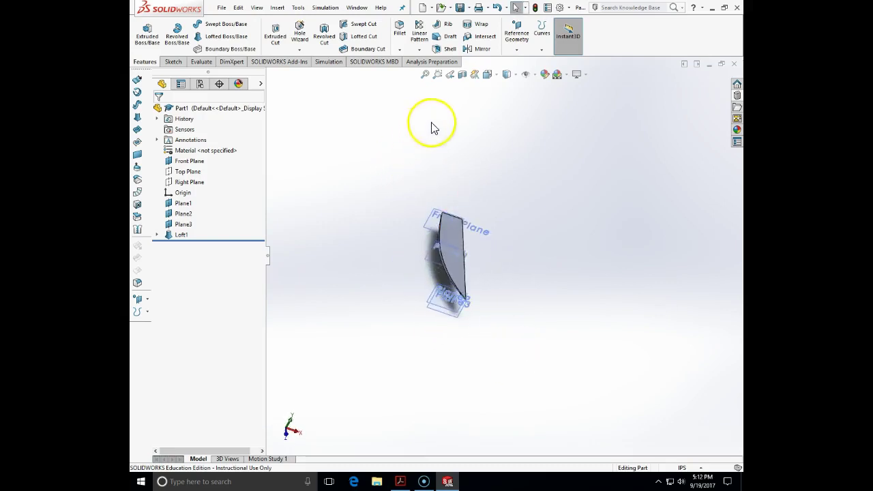
Mirror the Loft1 body across Right Plane to create Mirror1, completing the full hull
click(482, 49)
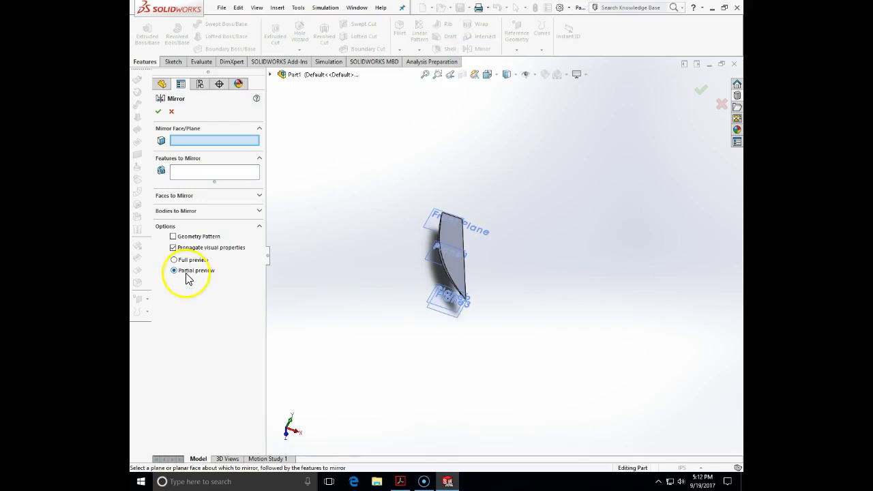
click(184, 213)
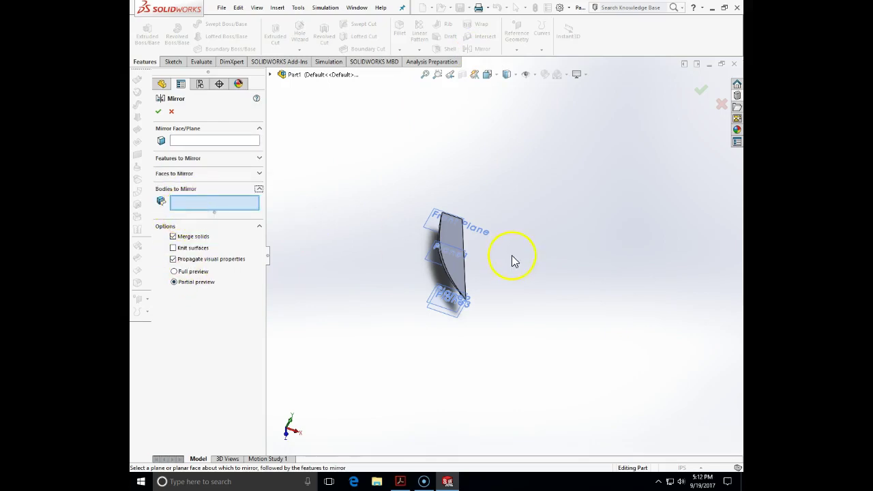
click(451, 237)
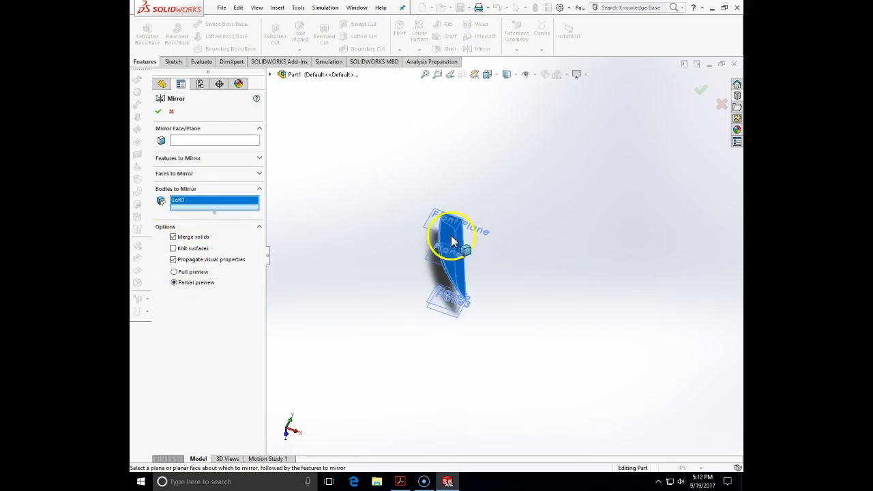
click(200, 142)
click(271, 75)
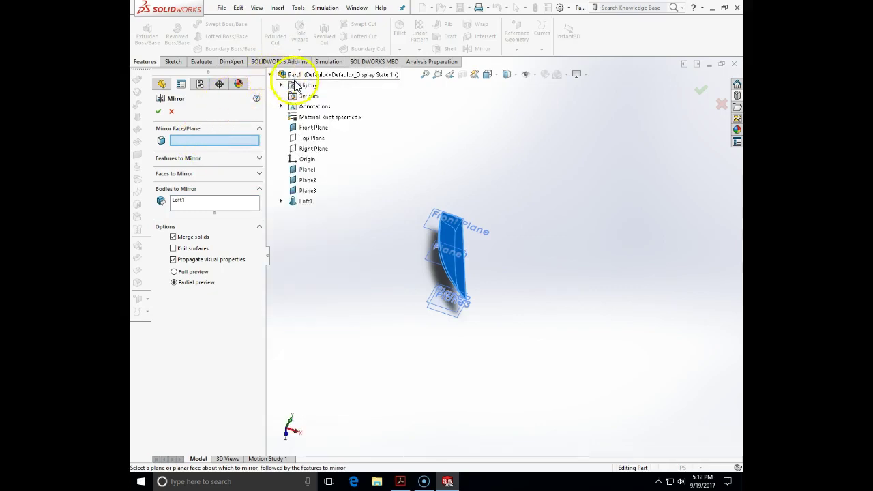
click(309, 149)
middle_drag(335, 218, 310, 189)
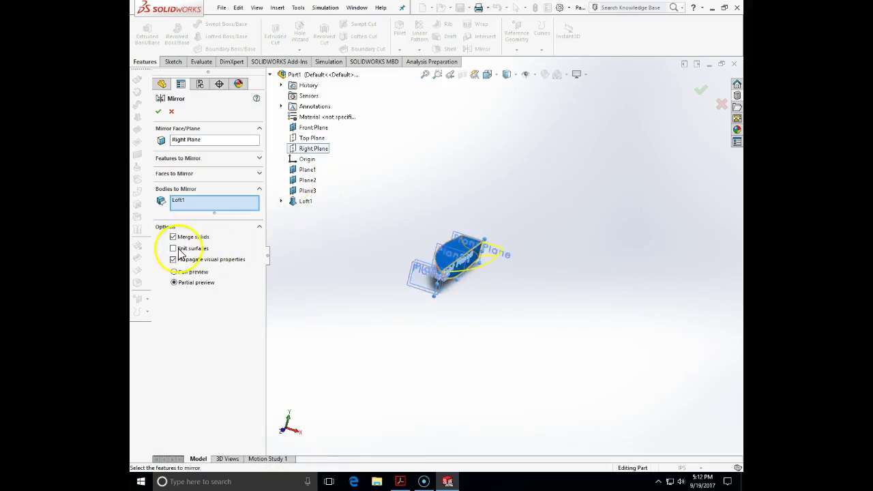
click(159, 113)
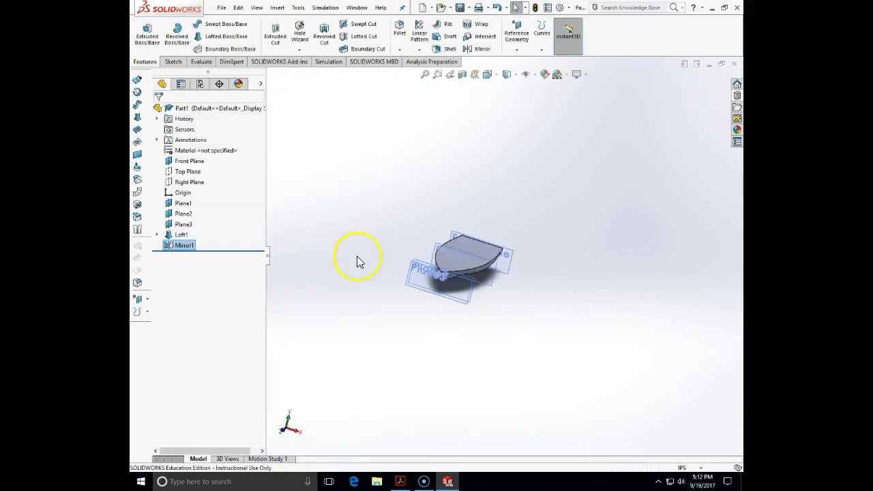
middle_drag(557, 312, 500, 444)
scroll(496, 277, down, 3)
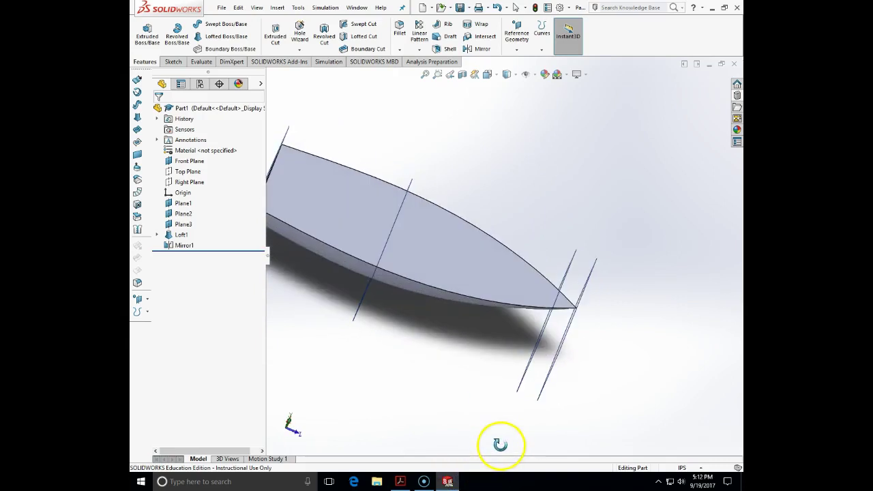
middle_drag(487, 413, 530, 413)
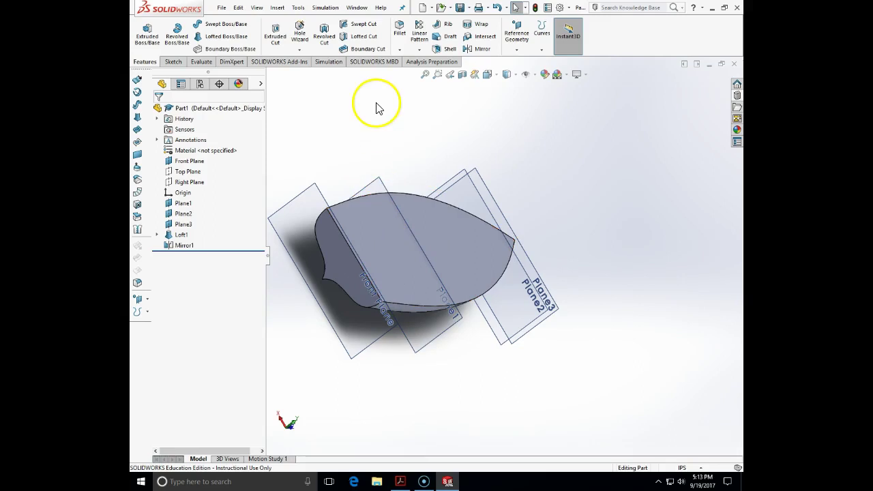
Shell the hull at 0.125 in thickness with the top face removed, accepting the curvature warning
click(448, 51)
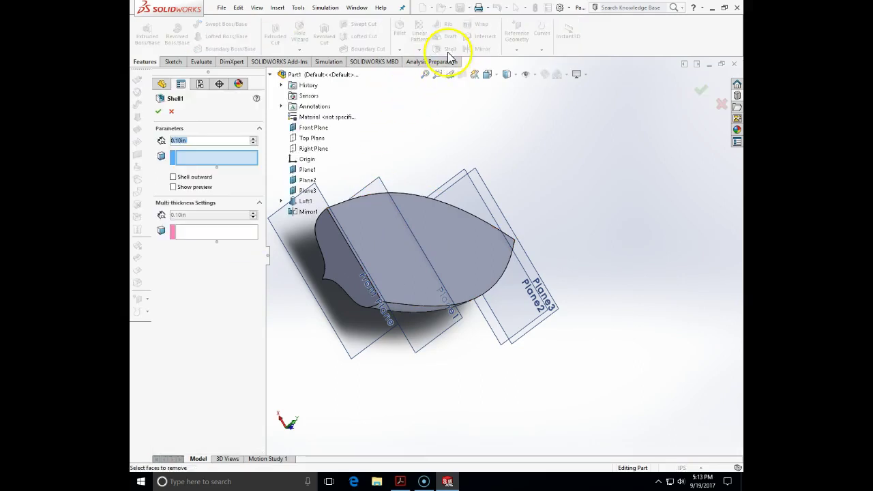
text(.1)
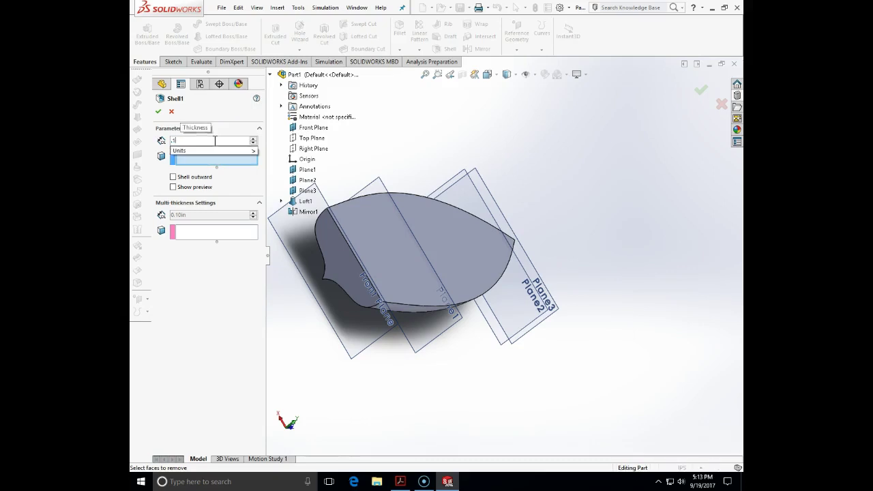
text(25in)
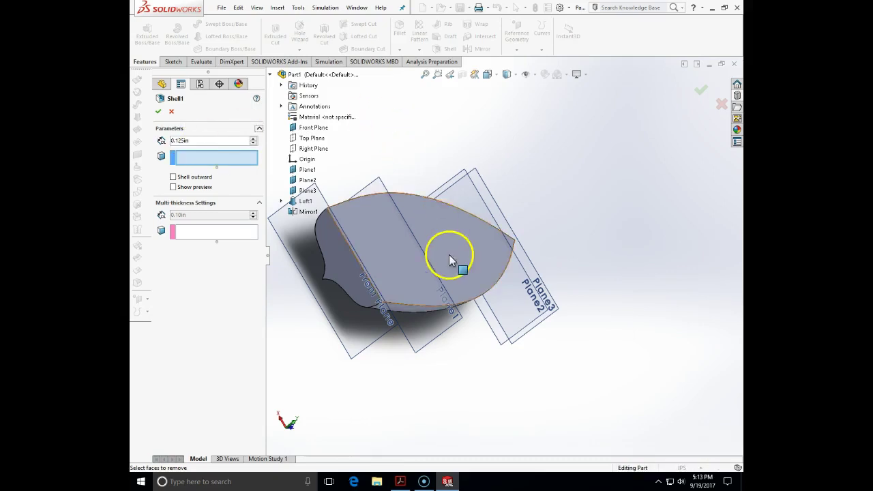
click(448, 252)
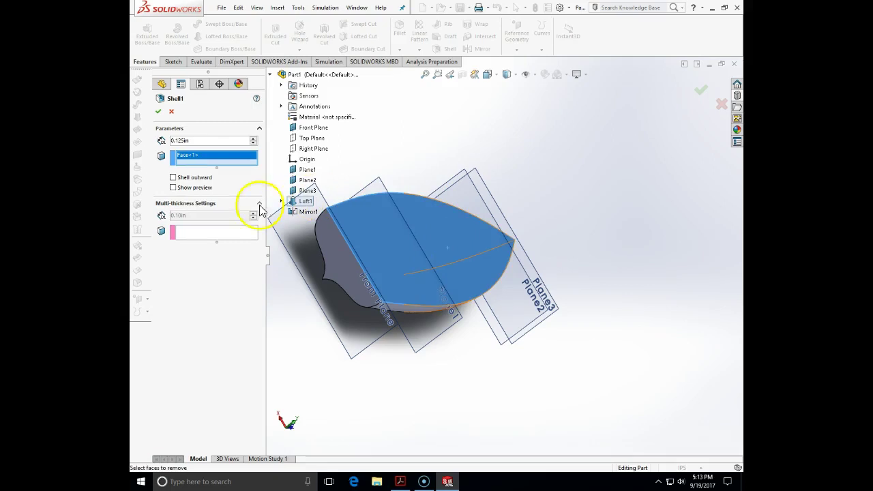
click(158, 112)
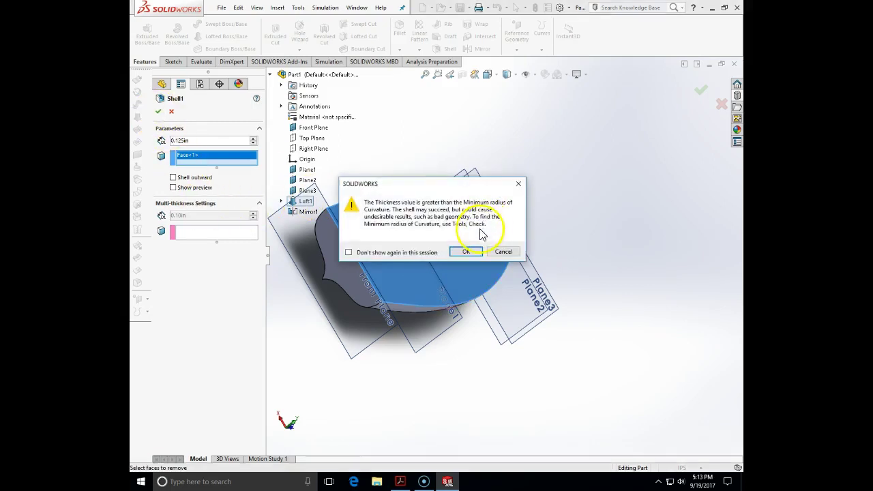
click(469, 252)
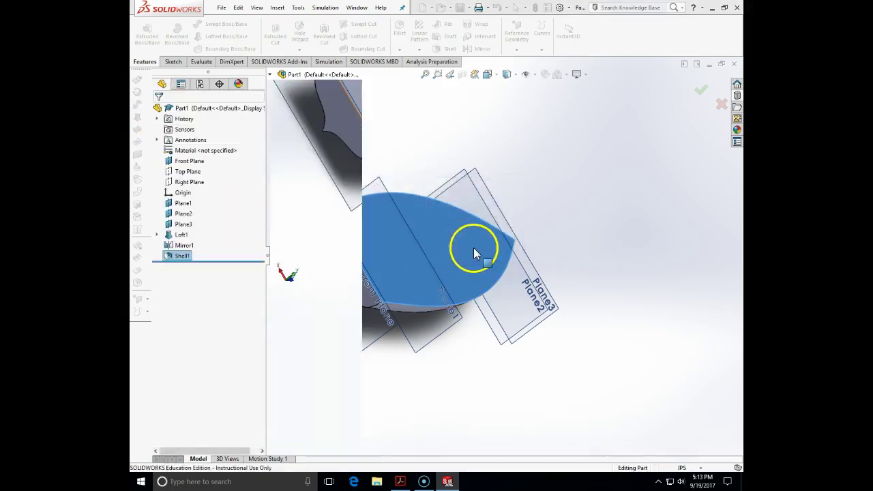
middle_drag(549, 254, 372, 284)
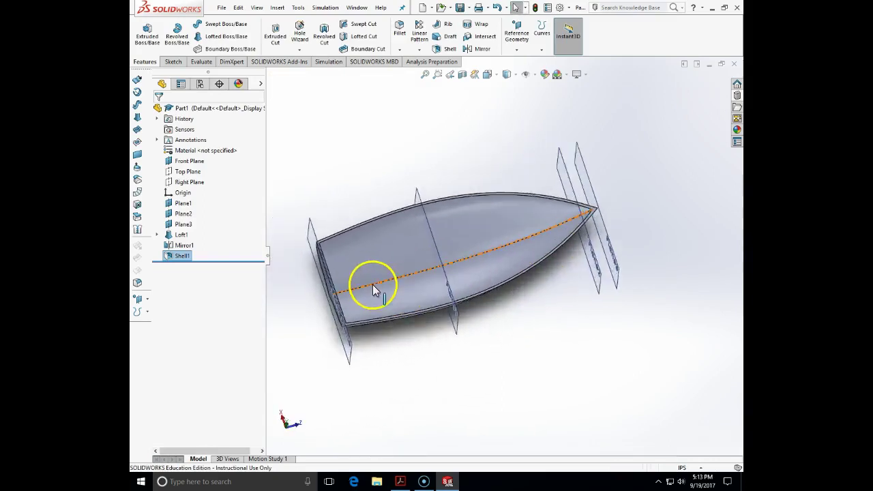
scroll(372, 285, down, 4)
scroll(392, 288, down, 3)
scroll(447, 281, up, 5)
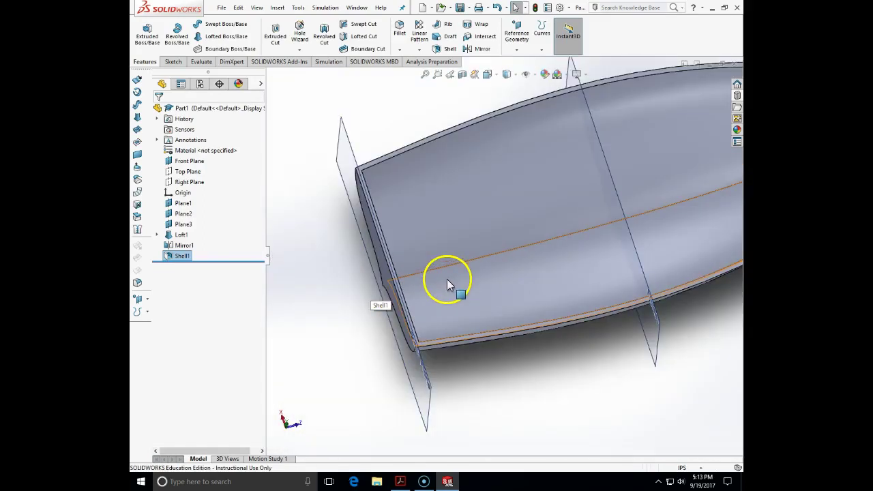
middle_drag(445, 284, 549, 277)
scroll(444, 267, up, 5)
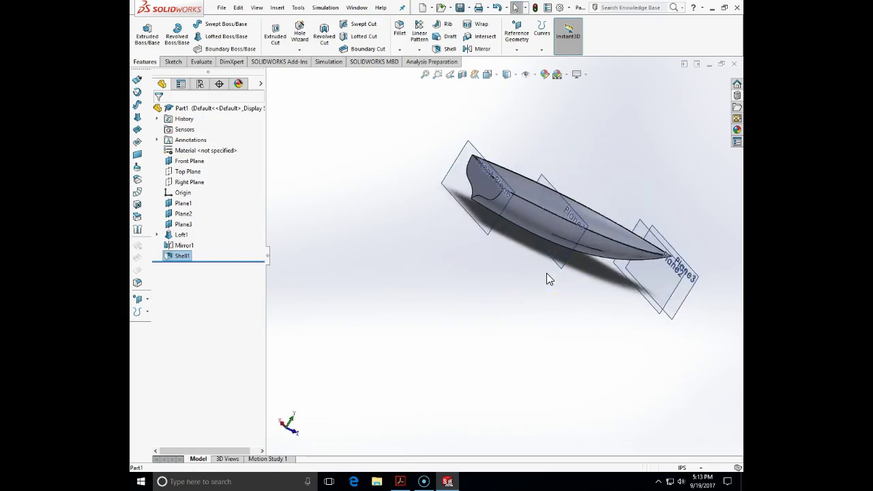